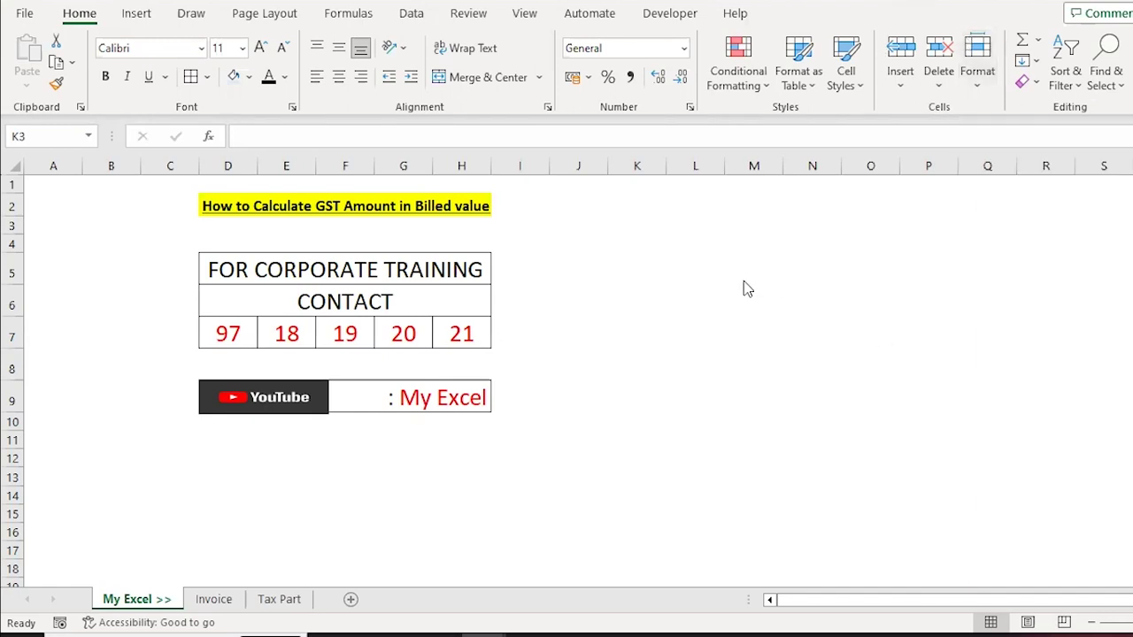
# - Enter the sample invoice total 2800 in L3 and the 12% GST rate in N2
pyautogui.press('Right')
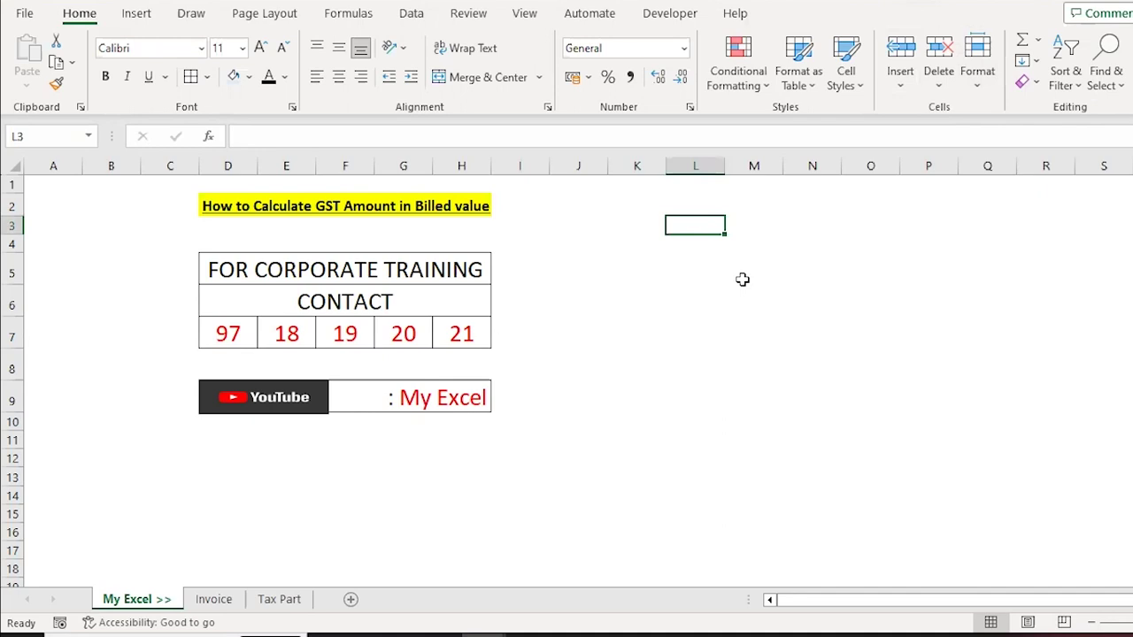
pyautogui.write('28')
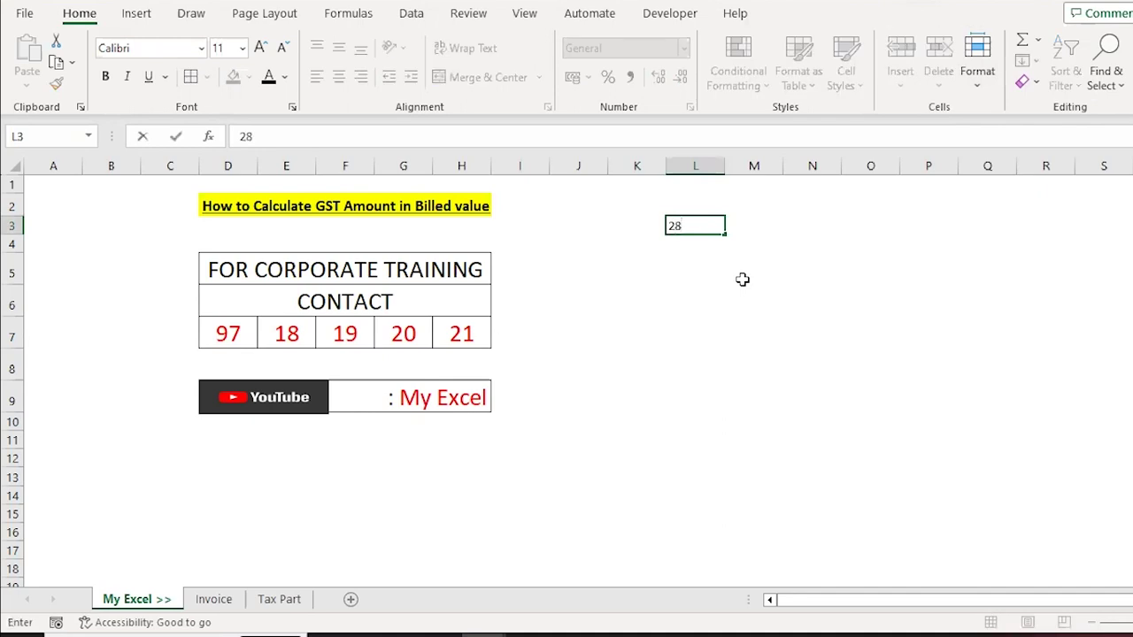
pyautogui.write('00')
pyautogui.press('Right')
pyautogui.press('Right')
pyautogui.press('Up')
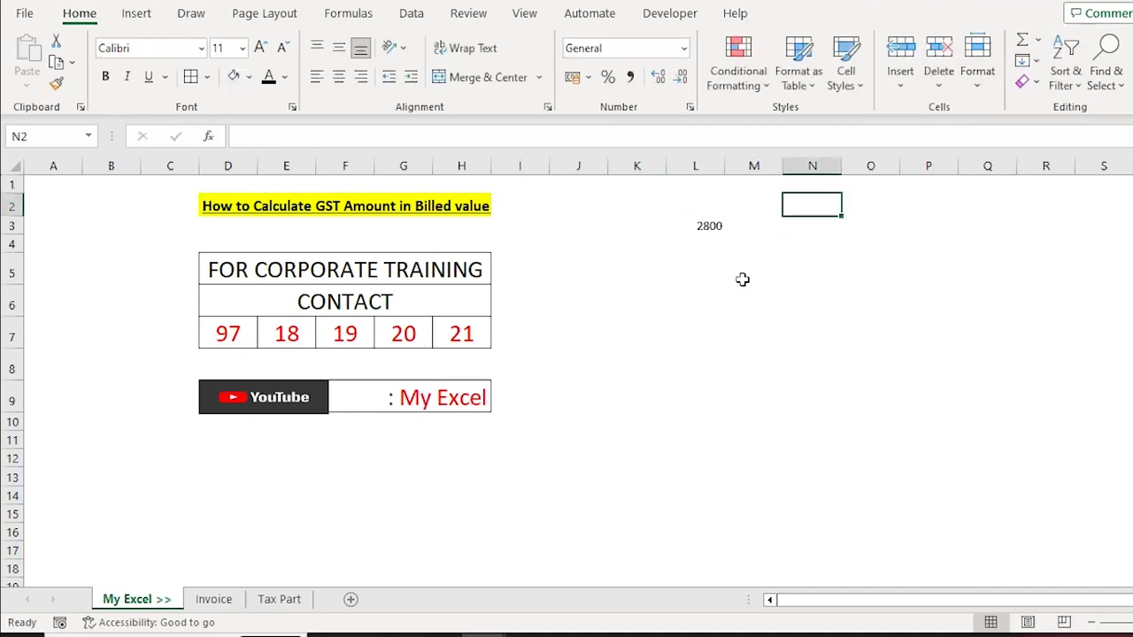
pyautogui.write('12%')
pyautogui.press('Return')
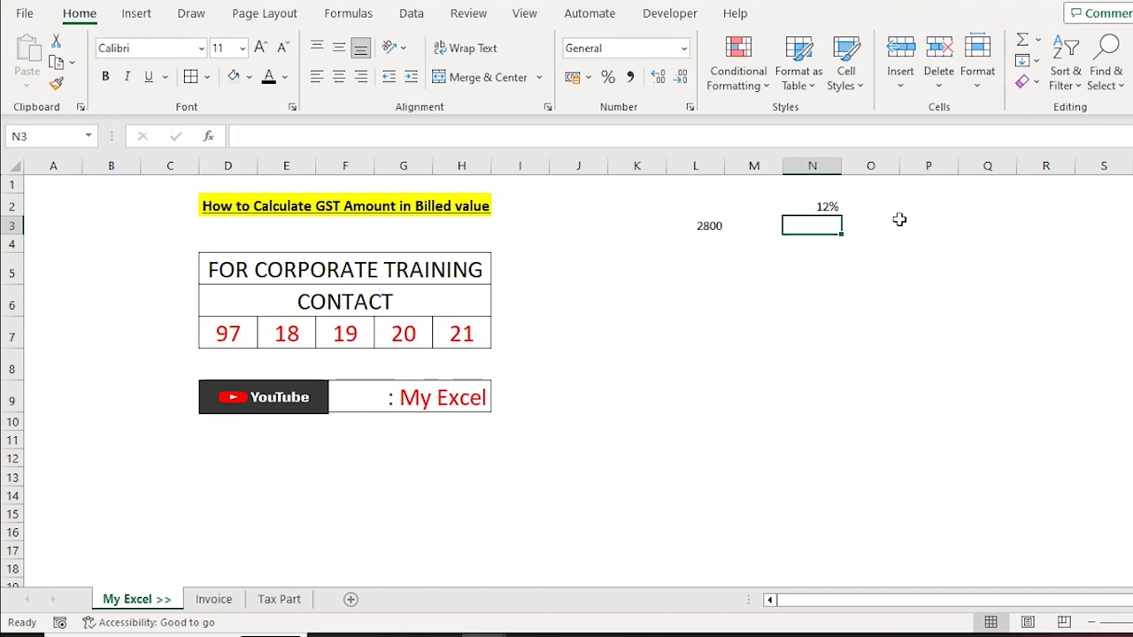
# - Label cell N4 with the heading 'GST PART'
pyautogui.press('F2')
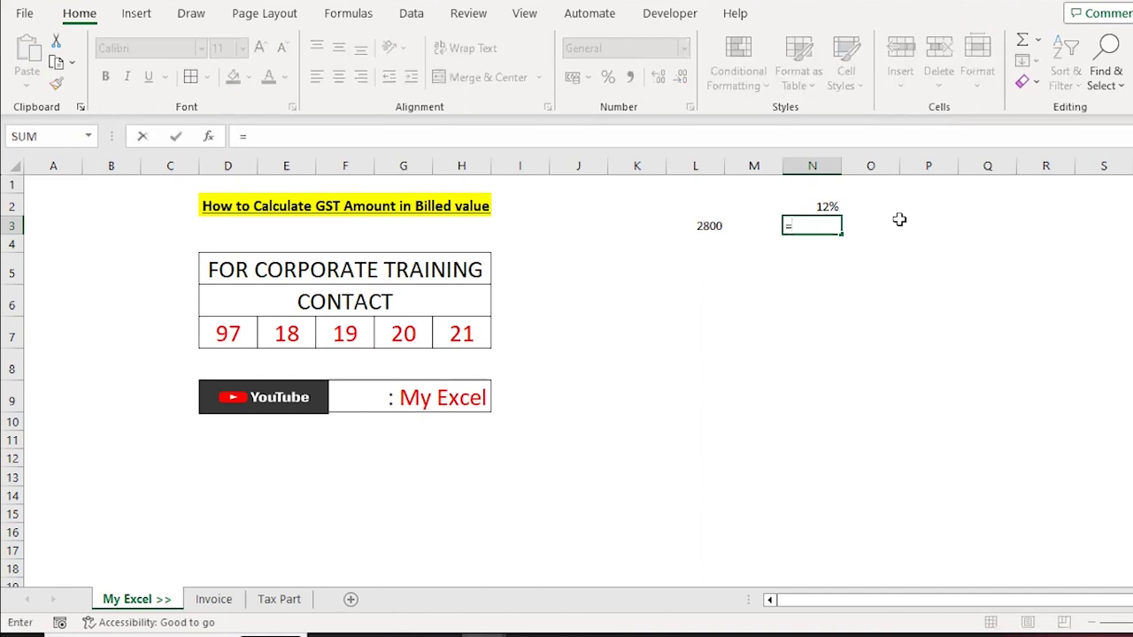
pyautogui.press('Escape')
pyautogui.press('Down')
pyautogui.press('Down')
pyautogui.press('Up')
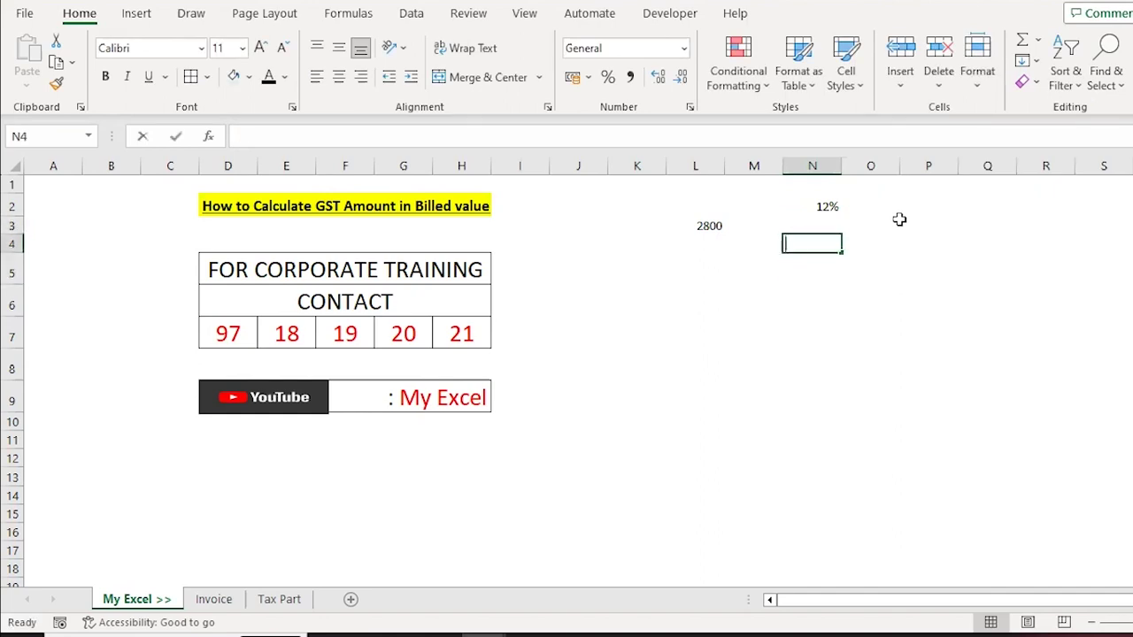
pyautogui.write('GA')
pyautogui.press('BackSpace')
pyautogui.write('ST PART')
pyautogui.press('Return')
# - Enter =L3*N2/(1+N2) in N5 to get the GST part of 300
pyautogui.write('=')
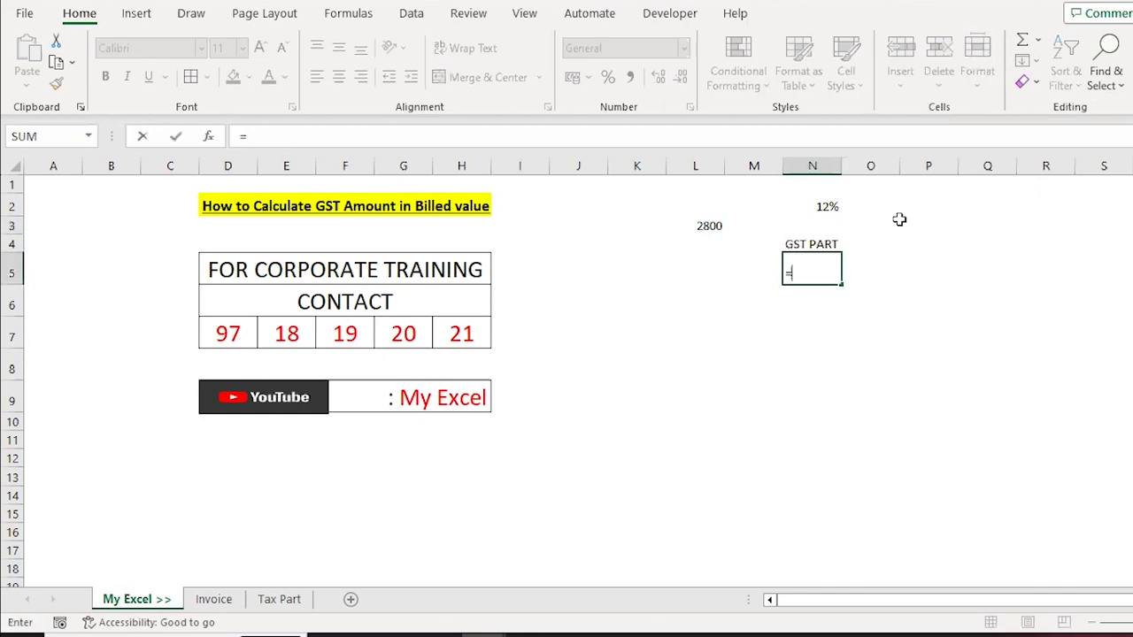
pyautogui.press('Left')
pyautogui.press('Up')
pyautogui.press('Left')
pyautogui.press('Up')
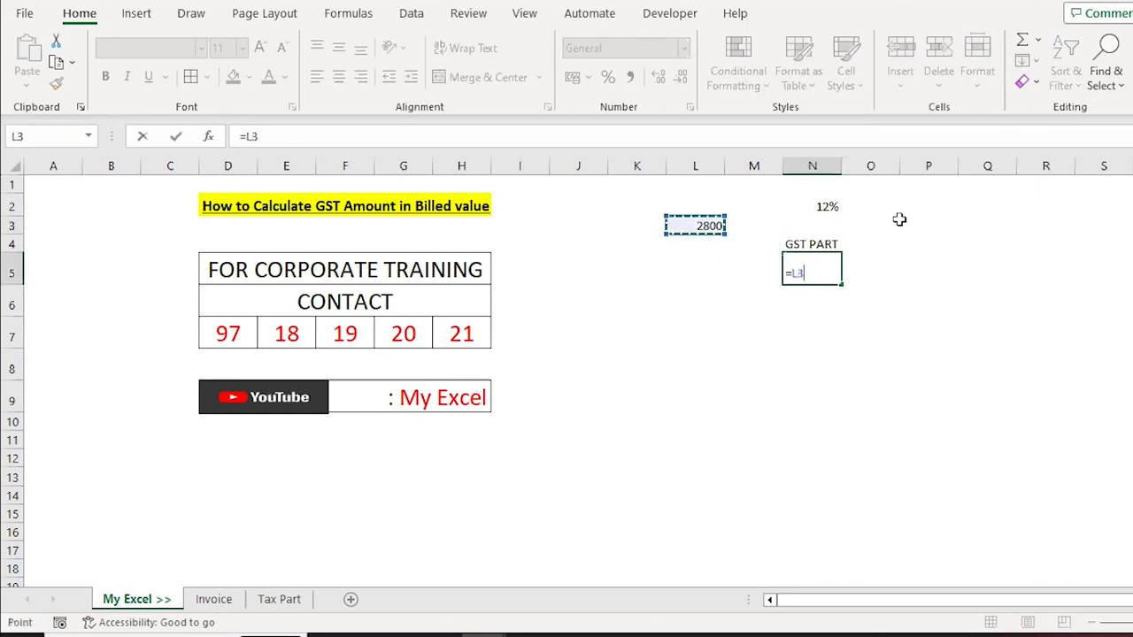
pyautogui.write('*')
pyautogui.press('Up')
pyautogui.press('Up')
pyautogui.press('Up')
pyautogui.write('/(1+')
pyautogui.press('Up')
pyautogui.press('Up')
pyautogui.press('Up')
pyautogui.write(')')
pyautogui.hotkey('ctrl', 'Return')
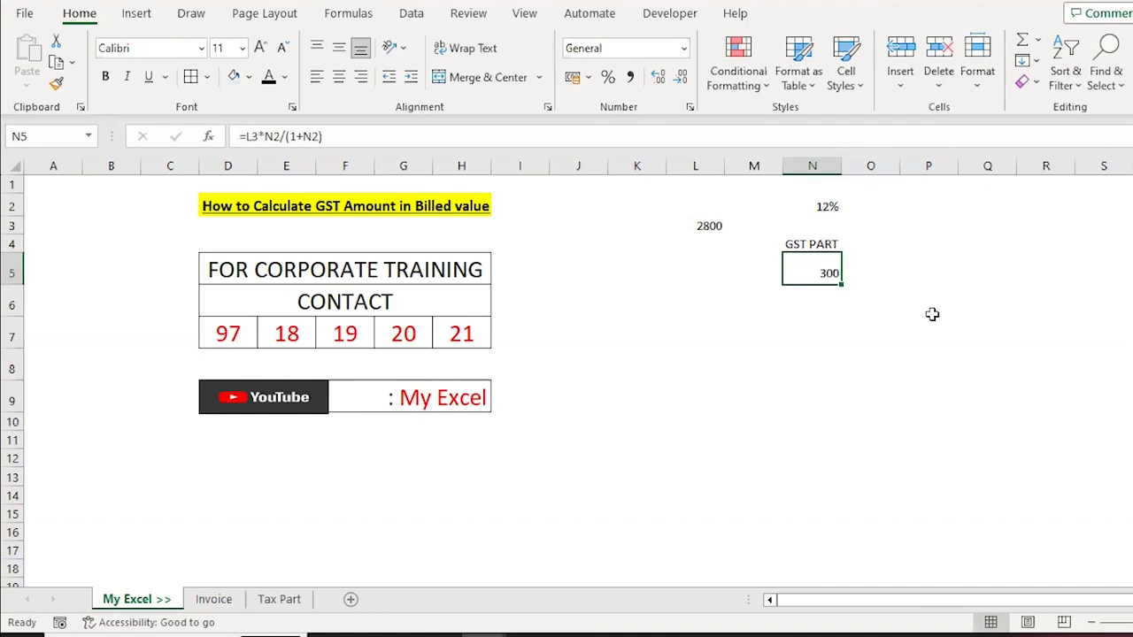
pyautogui.press('Up')
pyautogui.press('Right')
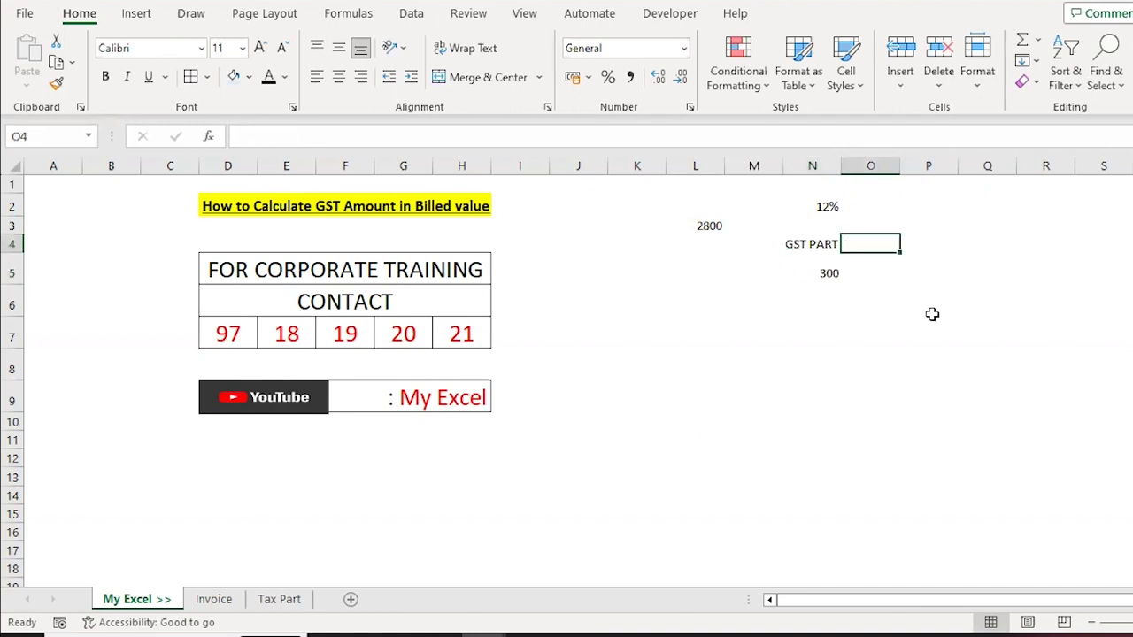
# - Head O4 'SALES PART' and enter =L3/(1+N2) in O5, giving 2500
pyautogui.write('SALES')
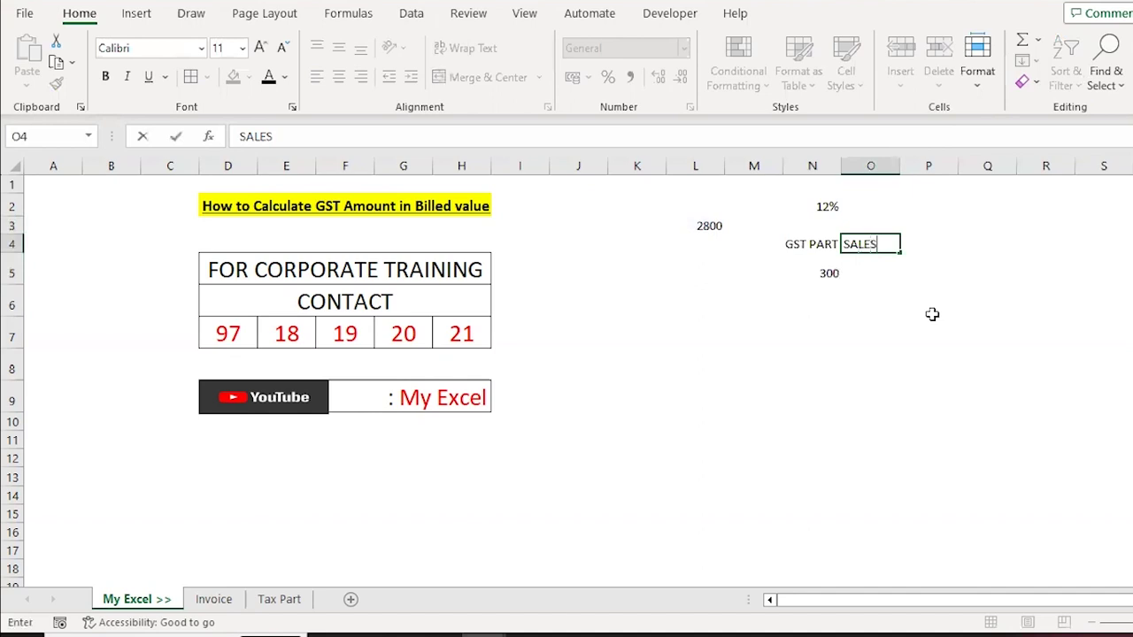
pyautogui.write(' PART')
pyautogui.press('Return')
pyautogui.write('=')
pyautogui.press('Up')
pyautogui.press('Up')
pyautogui.press('Left')
pyautogui.press('Left')
pyautogui.press('Left')
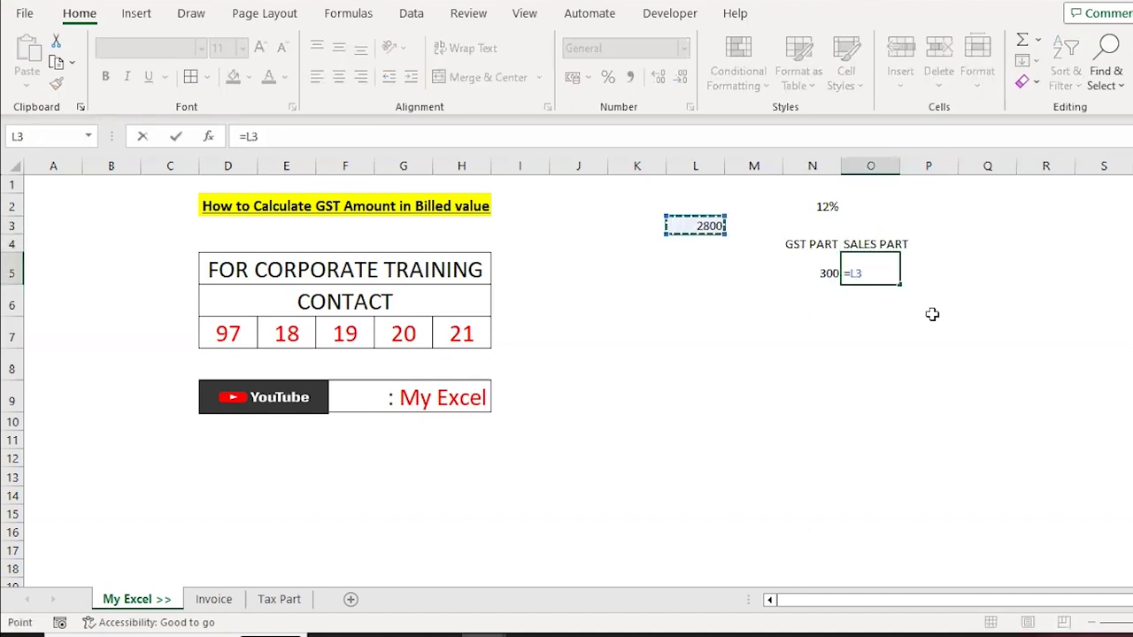
pyautogui.write('/(1+')
pyautogui.press('Up')
pyautogui.press('Up')
pyautogui.press('Up')
pyautogui.press('Left')
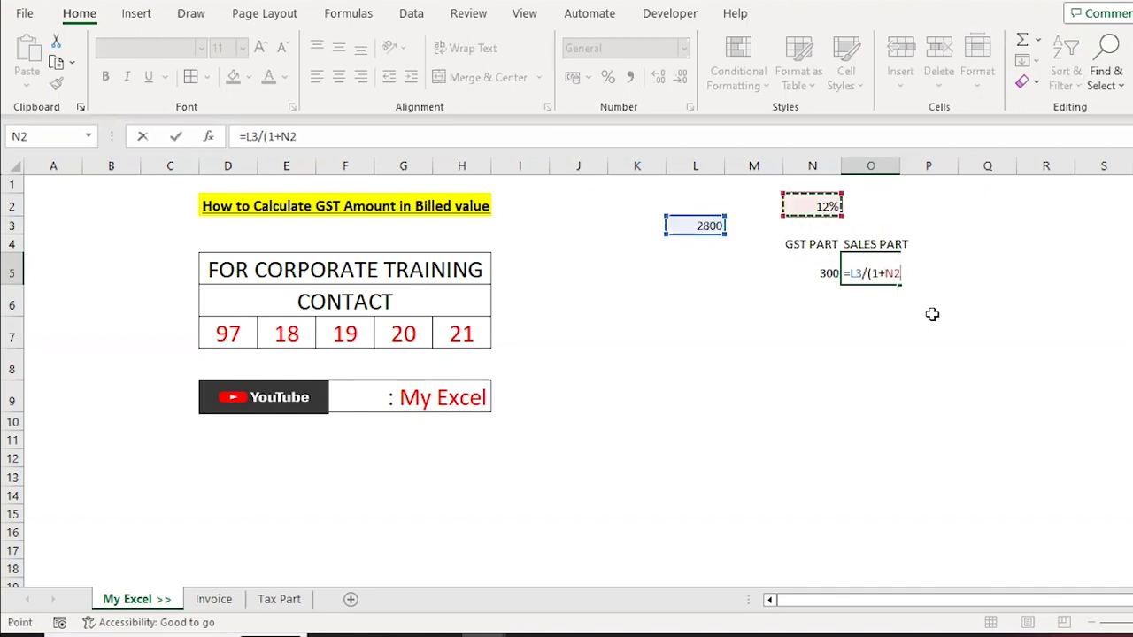
pyautogui.hotkey('ctrl', 'Return')
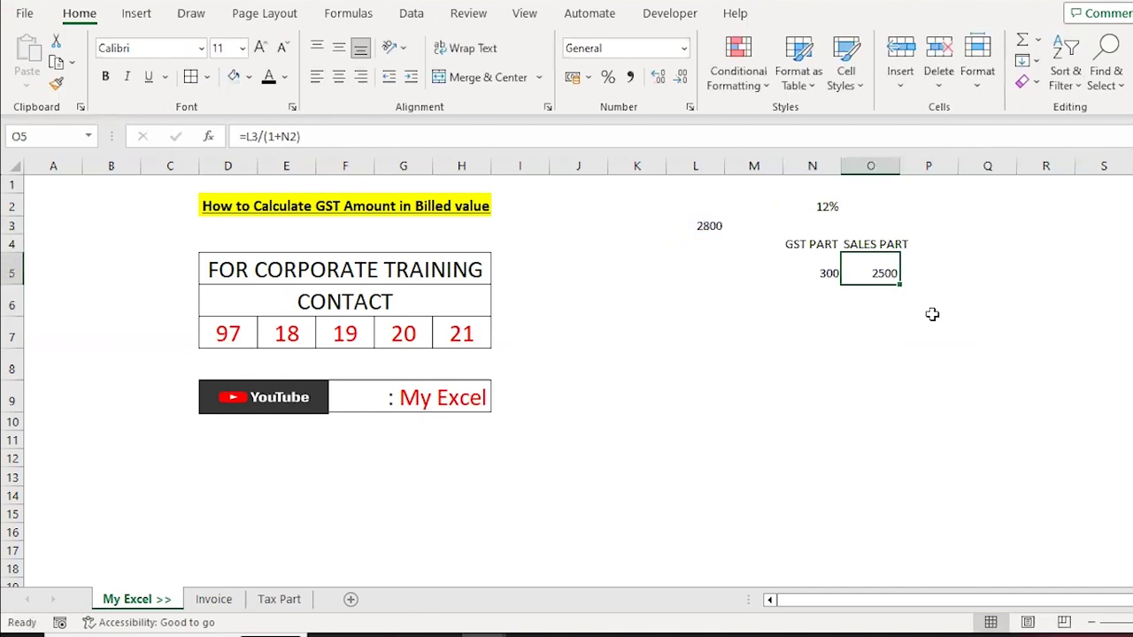
# - Add =O5+N5 in P5 to confirm the two parts sum back to 2800
pyautogui.press('Left')
pyautogui.press('Right')
pyautogui.press('Right')
pyautogui.write('=')
pyautogui.press('Left')
pyautogui.write('+')
pyautogui.press('Left')
pyautogui.press('Left')
pyautogui.press('Return')
pyautogui.press('Up')
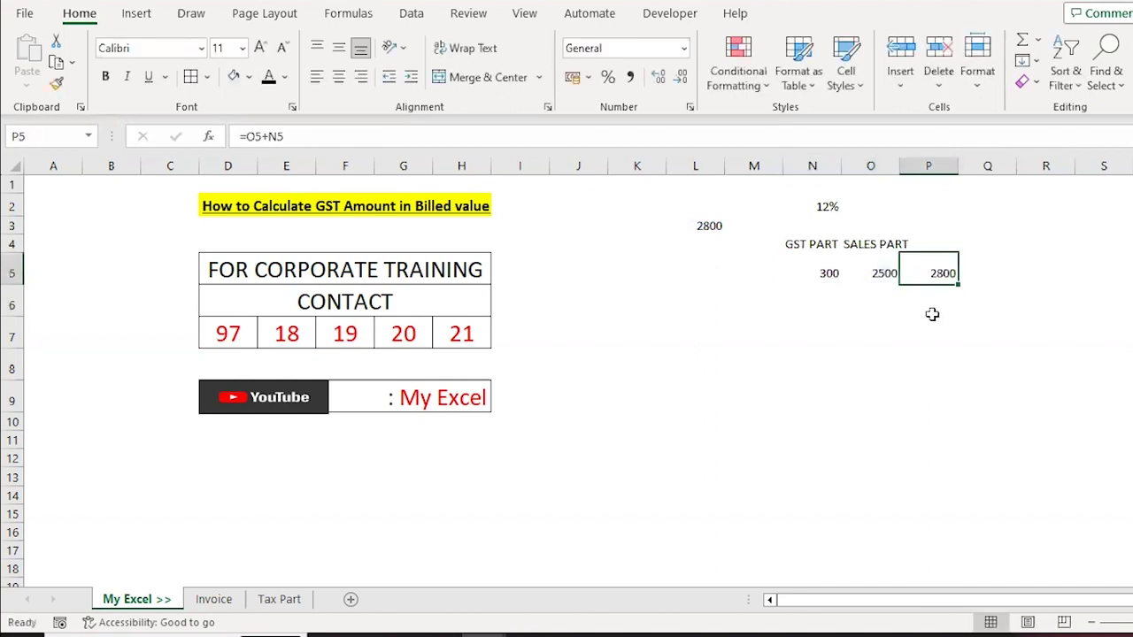
# - Go to the Invoice sheet and select the Sales figures and GST rates from row 4 down
pyautogui.click(225, 605)
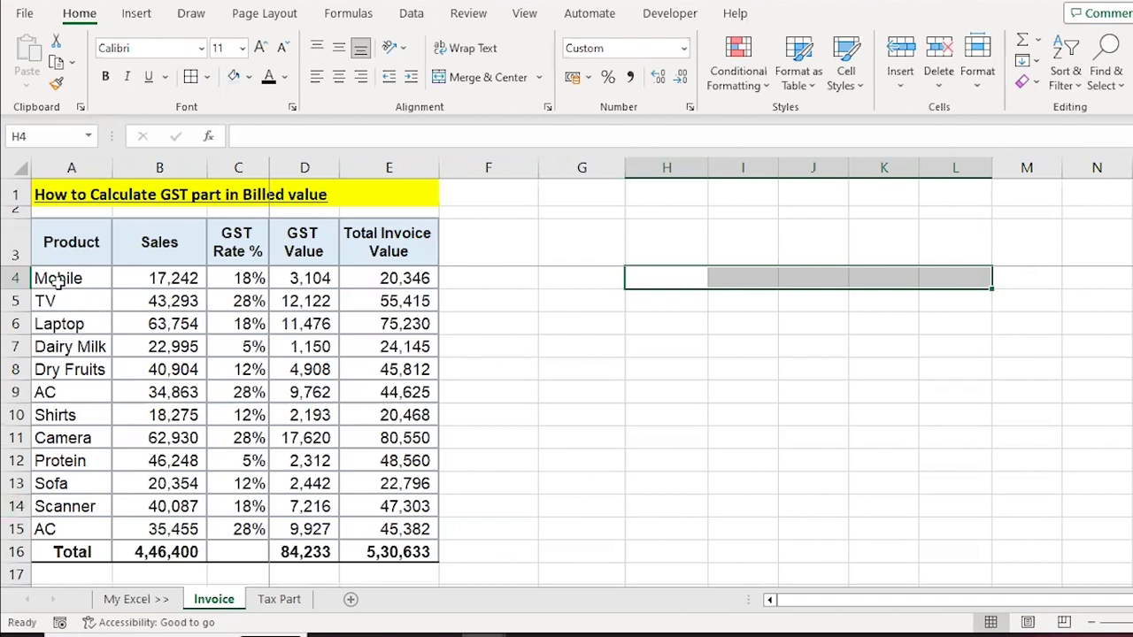
pyautogui.click(142, 278)
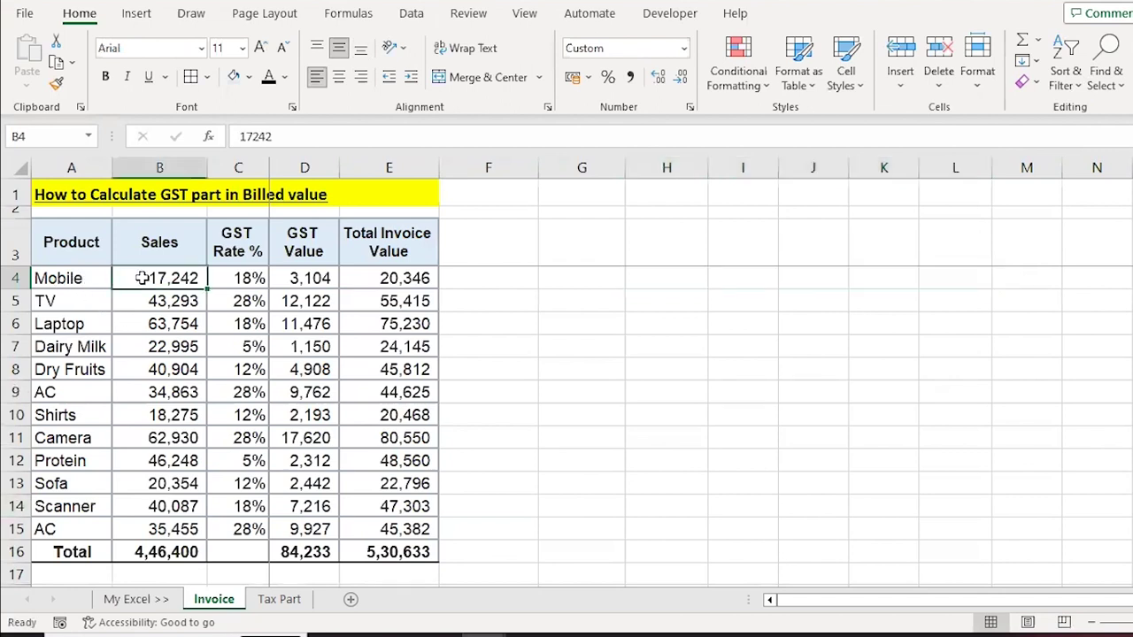
pyautogui.hotkey('ctrl', 'shift', 'Down')
pyautogui.hotkey('shift', 'Up')
pyautogui.press('Right')
pyautogui.hotkey('shift', 'Down')
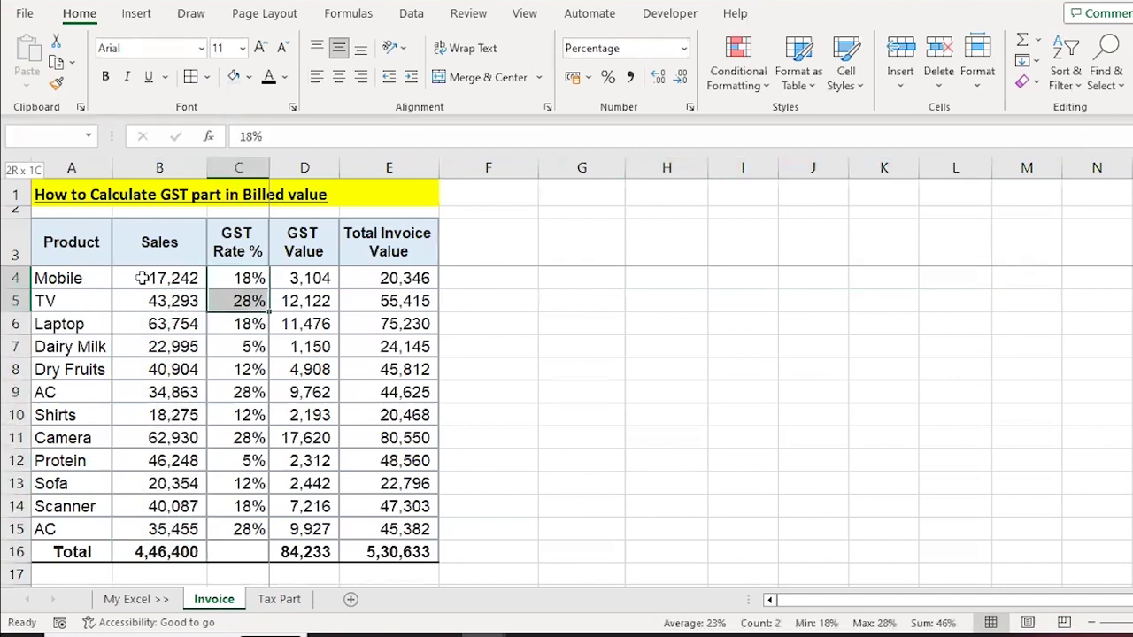
pyautogui.hotkey('shift', 'Down')
pyautogui.hotkey('shift', 'Down')
pyautogui.hotkey('shift', 'Down')
pyautogui.hotkey('shift', 'Down')
pyautogui.hotkey('shift', 'Down')
pyautogui.hotkey('shift', 'Down')
pyautogui.hotkey('shift', 'Down')
pyautogui.hotkey('shift', 'Down')
pyautogui.hotkey('shift', 'Down')
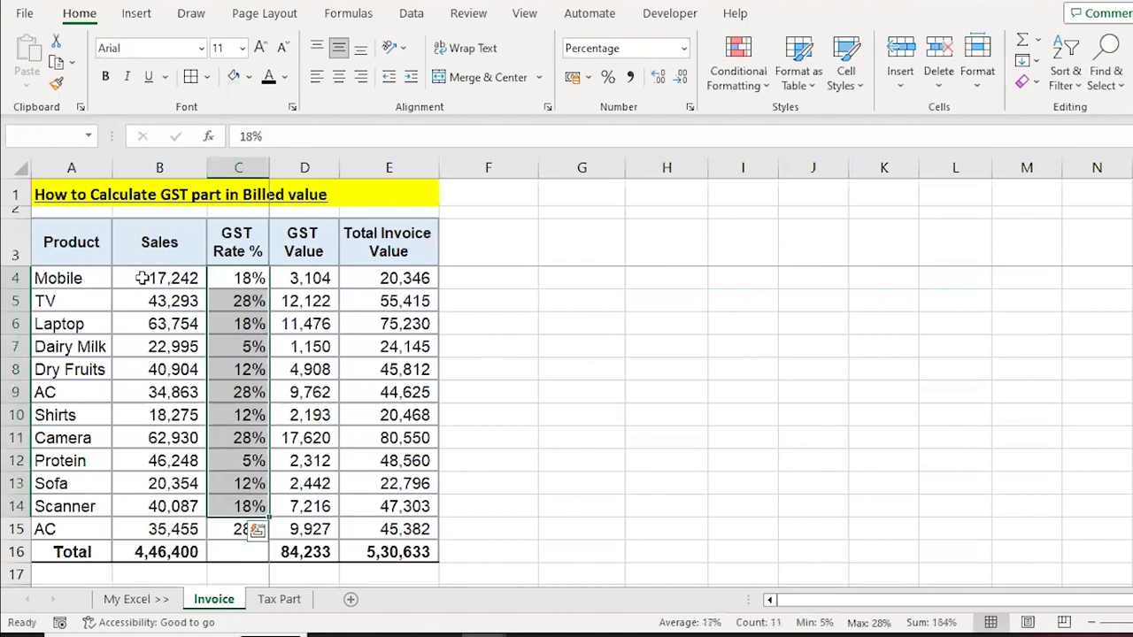
# - Clear the GST Value and Total Invoice Value figures in D4:E15
pyautogui.press('Right')
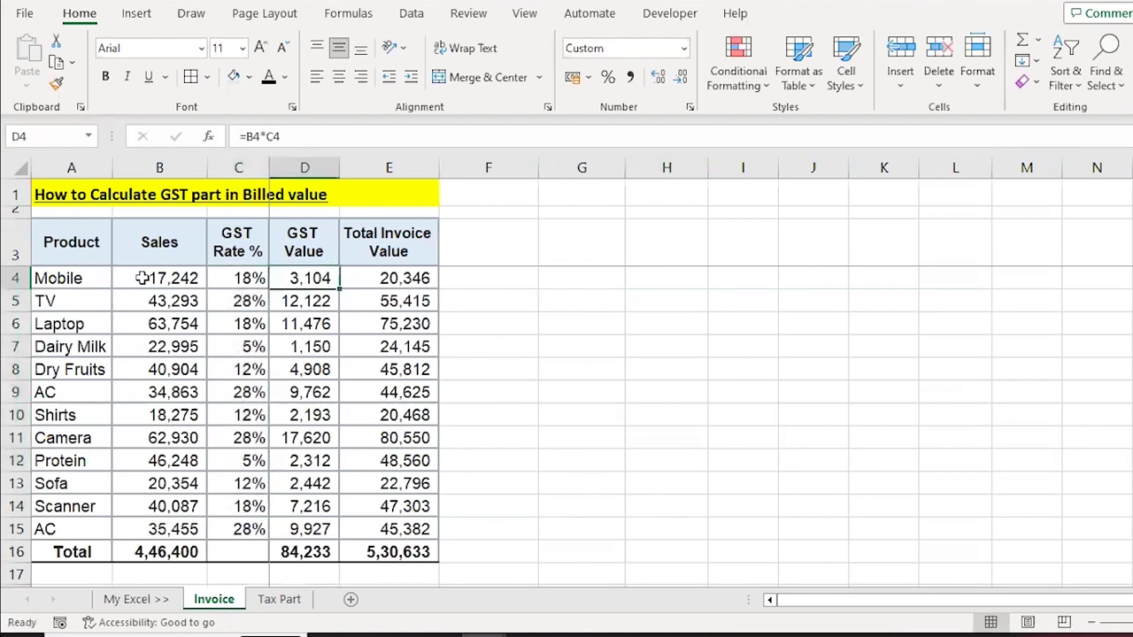
pyautogui.hotkey('ctrl', 'shift', 'Down')
pyautogui.hotkey('shift', 'Up')
pyautogui.hotkey('shift', 'Right')
pyautogui.hotkey('shift', 'Right')
pyautogui.hotkey('shift', 'Left')
pyautogui.hotkey('shift', 'Left')
pyautogui.hotkey('shift', 'Right')
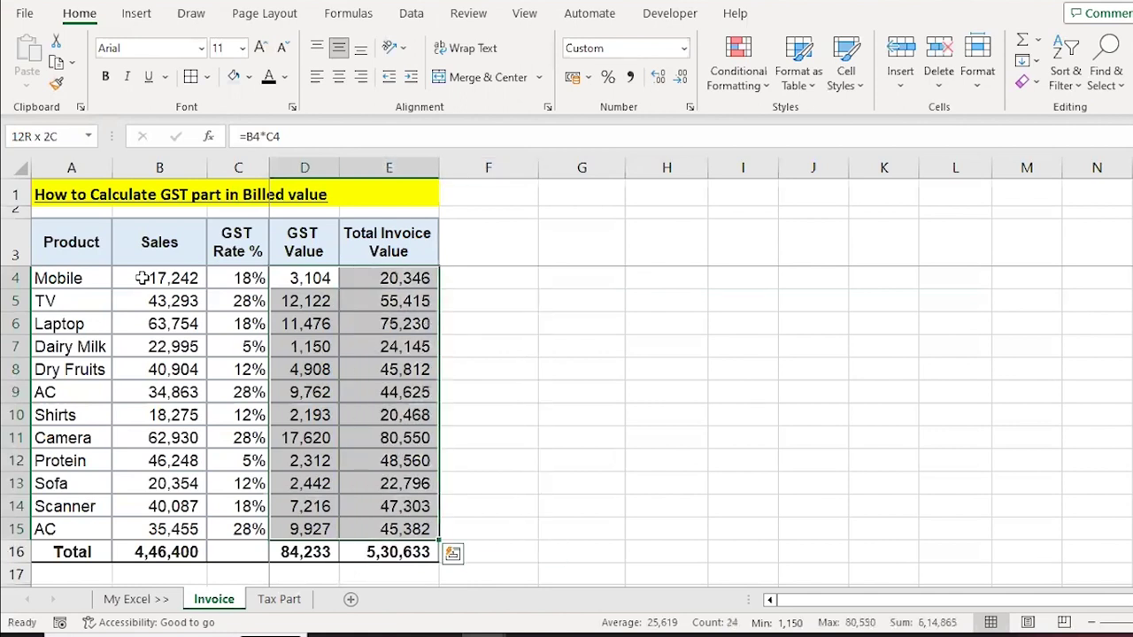
pyautogui.press('Delete')
pyautogui.press('Down')
pyautogui.press('Up')
# - Enter =B4*C4 in D4 and copy it down the GST Value column to D15
pyautogui.write('=')
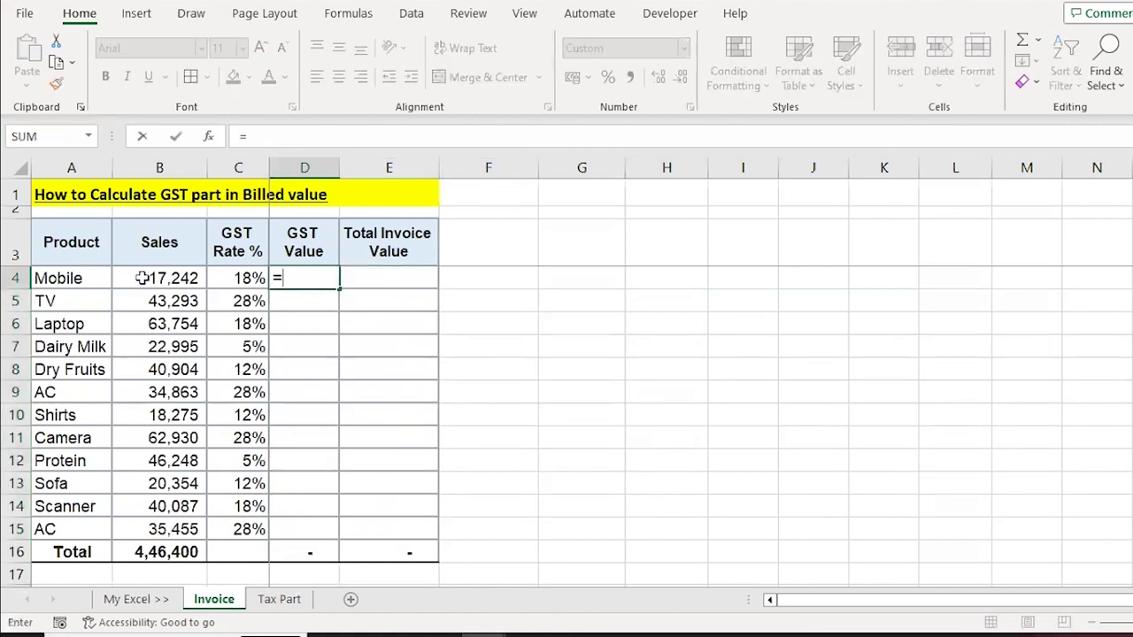
pyautogui.click(142, 278)
pyautogui.write('*')
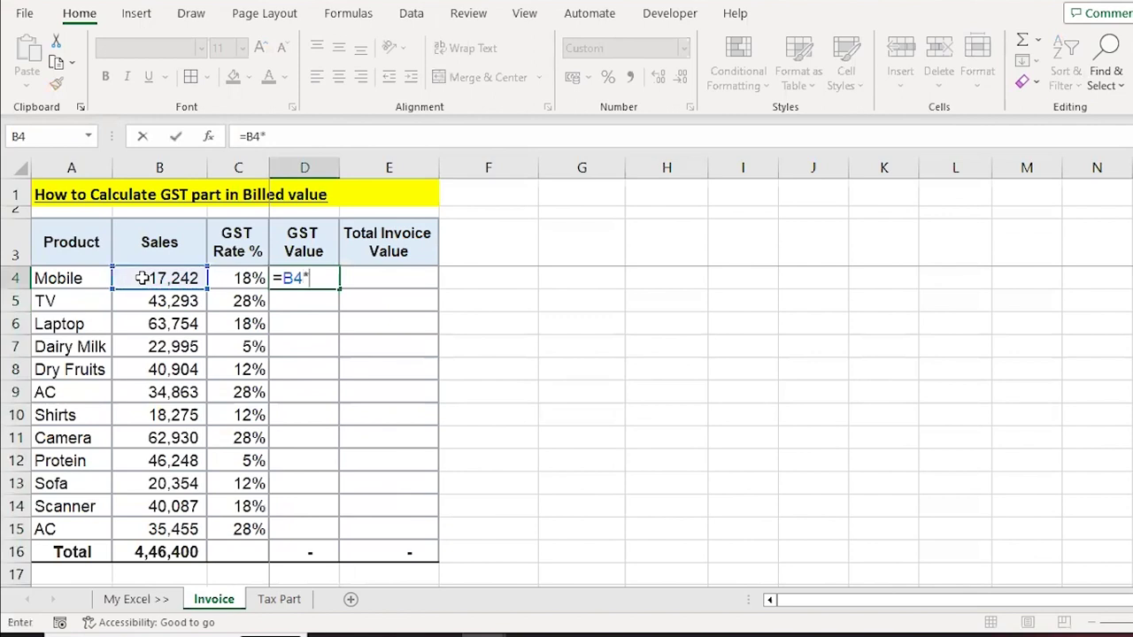
pyautogui.press('Left')
pyautogui.press('Return')
pyautogui.press('Up')
pyautogui.hotkey('ctrl', 'c')
pyautogui.hotkey('shift', 'Down')
pyautogui.hotkey('shift', 'Down')
pyautogui.hotkey('shift', 'Down')
pyautogui.hotkey('shift', 'Down')
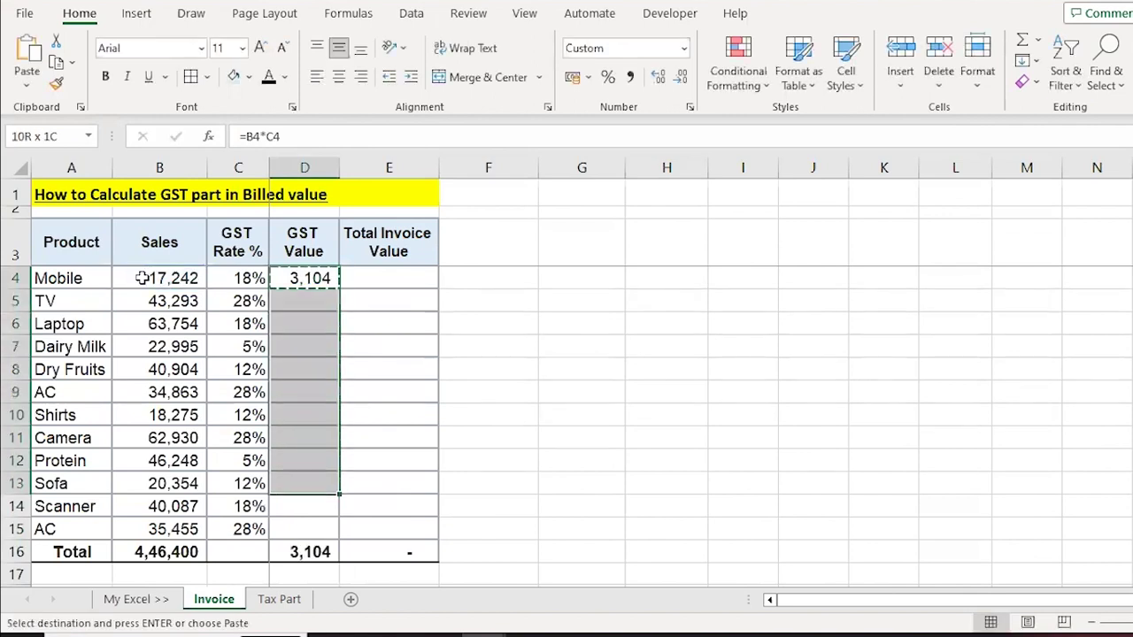
pyautogui.hotkey('shift', 'Down')
pyautogui.hotkey('shift', 'Down')
pyautogui.hotkey('ctrl', 'v')
pyautogui.press('Right')
# - Enter =D4+B4 in E4 and copy it down the Total Invoice Value column to E15
pyautogui.write('=')
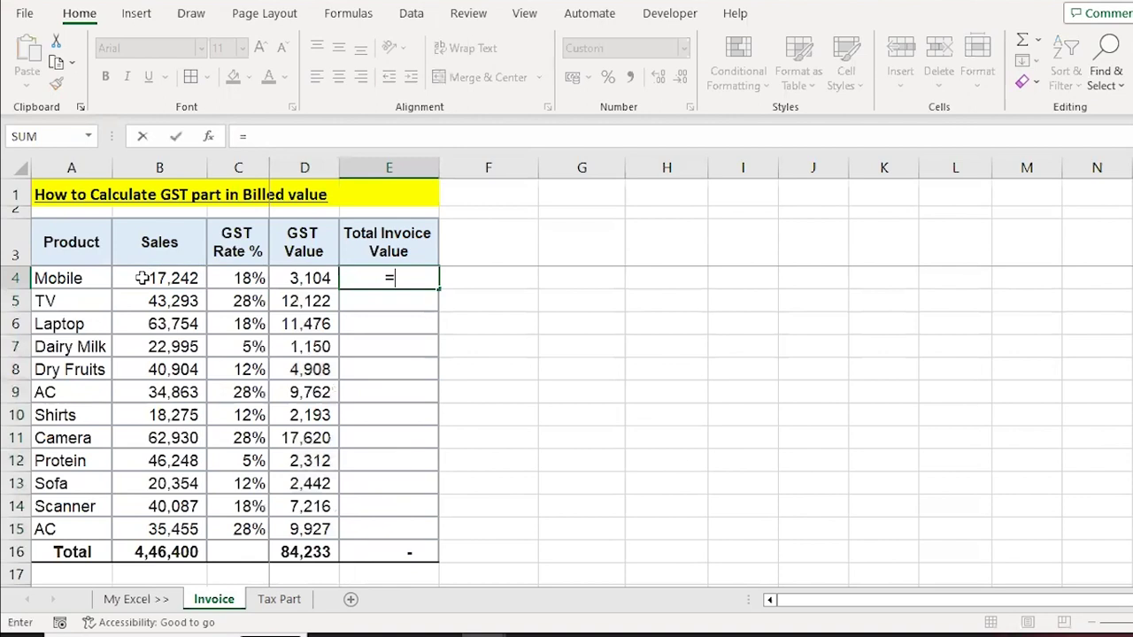
pyautogui.press('Left')
pyautogui.write('+')
pyautogui.press('Left')
pyautogui.press('Left')
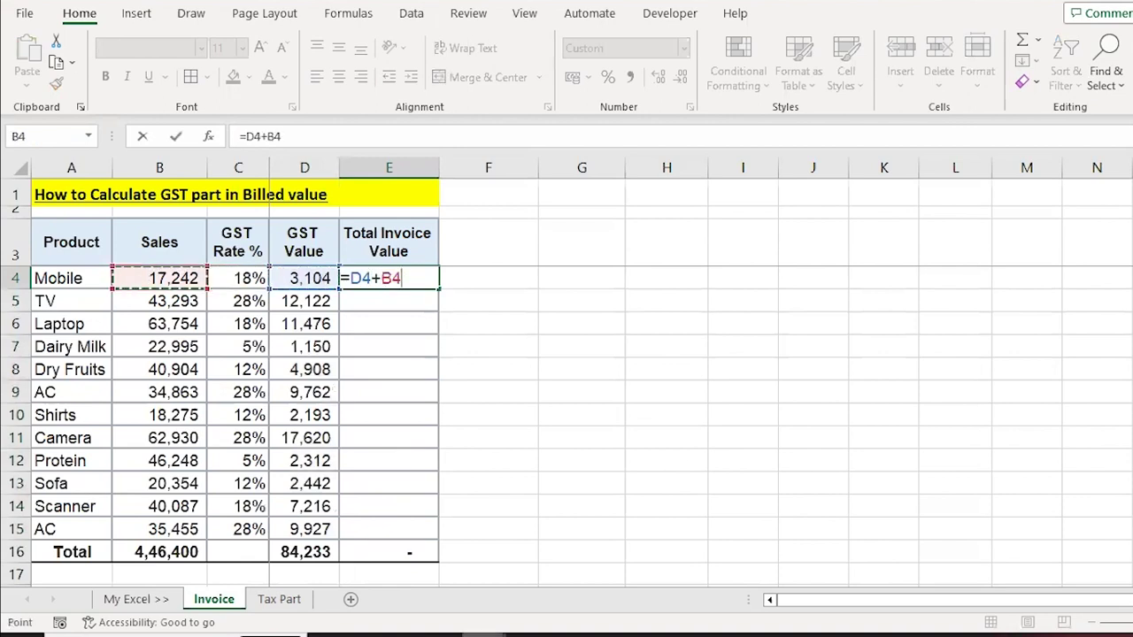
pyautogui.press('Return')
pyautogui.press('Up')
pyautogui.hotkey('ctrl', 'c')
pyautogui.hotkey('shift', 'Down')
pyautogui.hotkey('shift', 'Down')
pyautogui.hotkey('shift', 'Down')
pyautogui.hotkey('shift', 'Down')
pyautogui.hotkey('shift', 'Down')
pyautogui.hotkey('shift', 'Down')
pyautogui.hotkey('shift', 'Down')
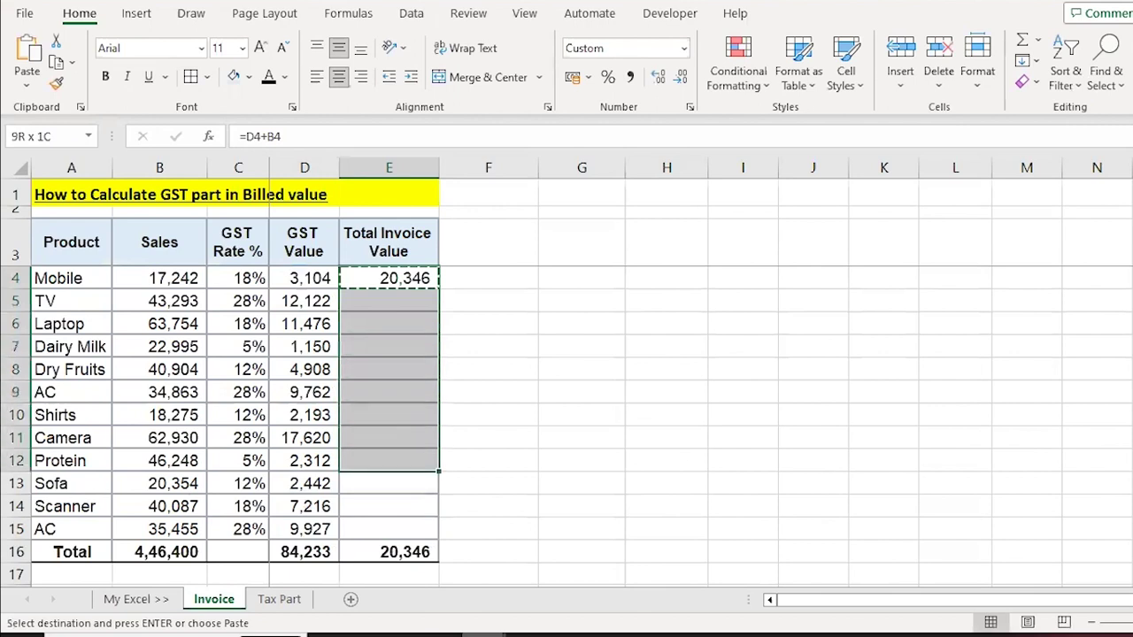
pyautogui.hotkey('shift', 'Down')
pyautogui.hotkey('shift', 'Down')
pyautogui.hotkey('shift', 'Down')
pyautogui.hotkey('ctrl', 'v')
pyautogui.press('Down')
pyautogui.press('Down')
pyautogui.press('Down')
pyautogui.press('Down')
pyautogui.press('Down')
pyautogui.press('Down')
pyautogui.press('Down')
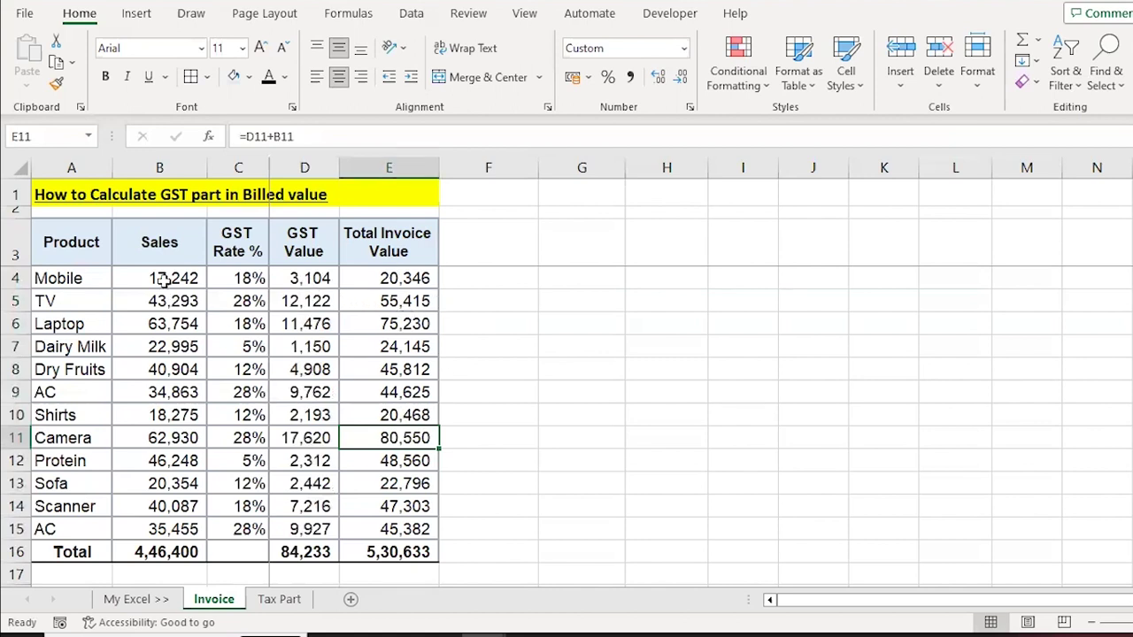
# - On the Tax Part sheet, delete the Sales Value and GST Value figures in E4:F15
pyautogui.click(280, 601)
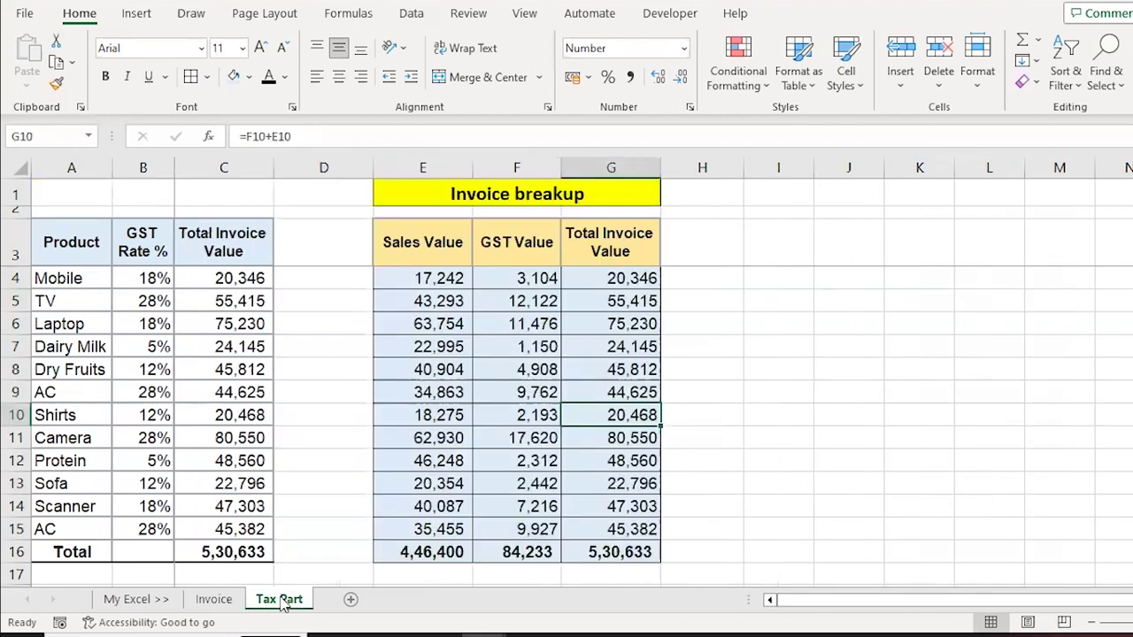
pyautogui.click(219, 280)
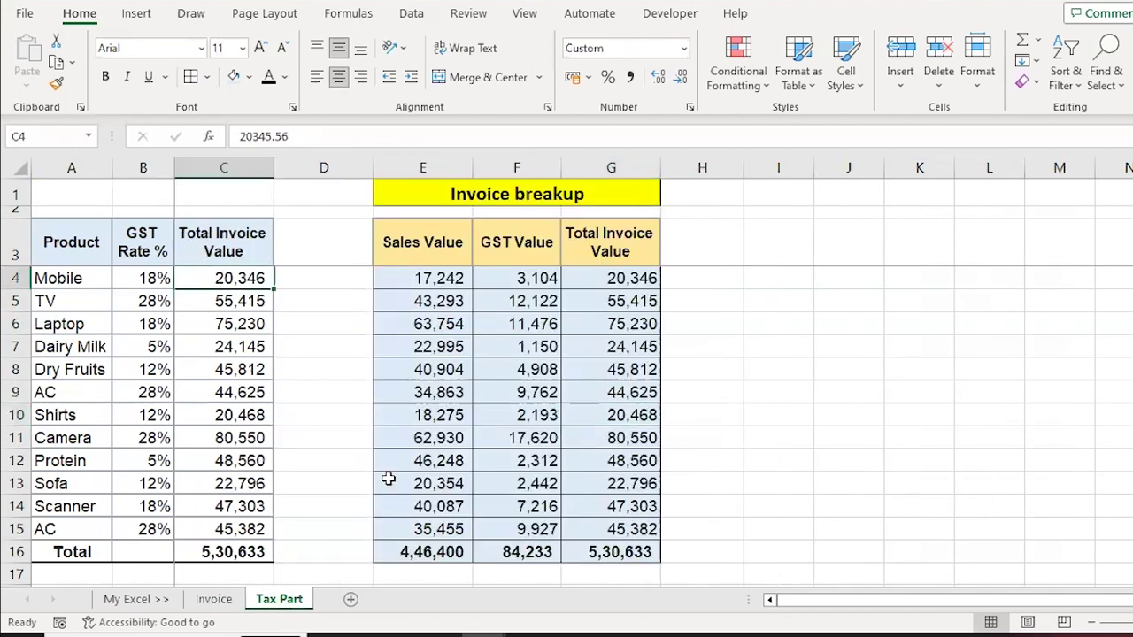
pyautogui.press('Left')
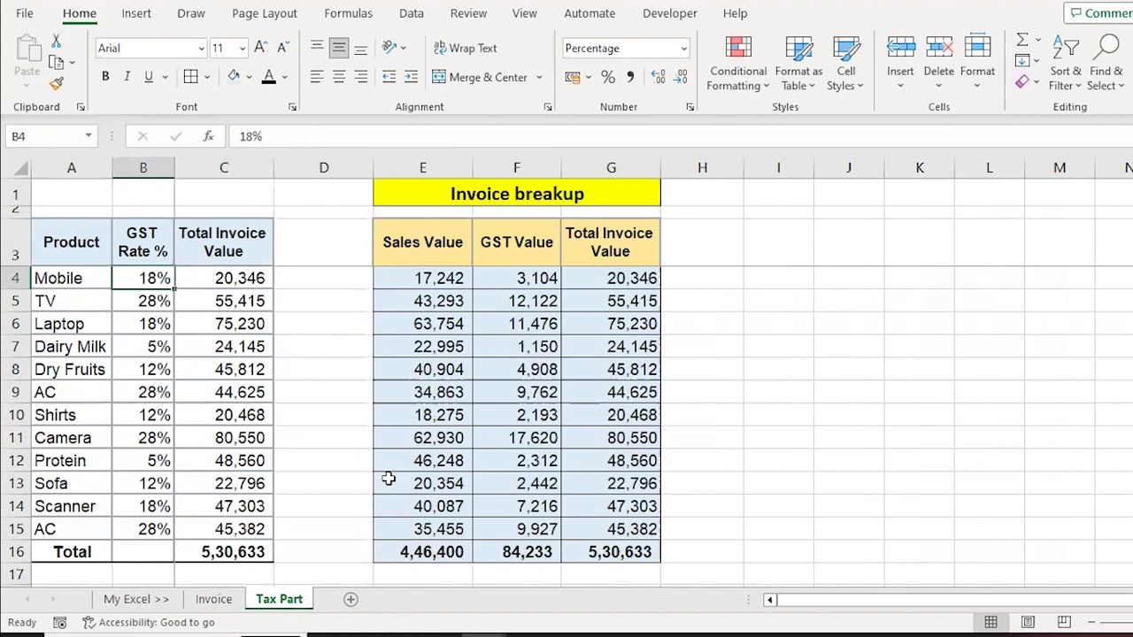
pyautogui.press('Right')
pyautogui.press('Right')
pyautogui.press('Right')
pyautogui.hotkey('shift', 'Right')
pyautogui.hotkey('shift', 'Down')
pyautogui.hotkey('shift', 'Down')
pyautogui.hotkey('shift', 'Down')
pyautogui.press('Delete')
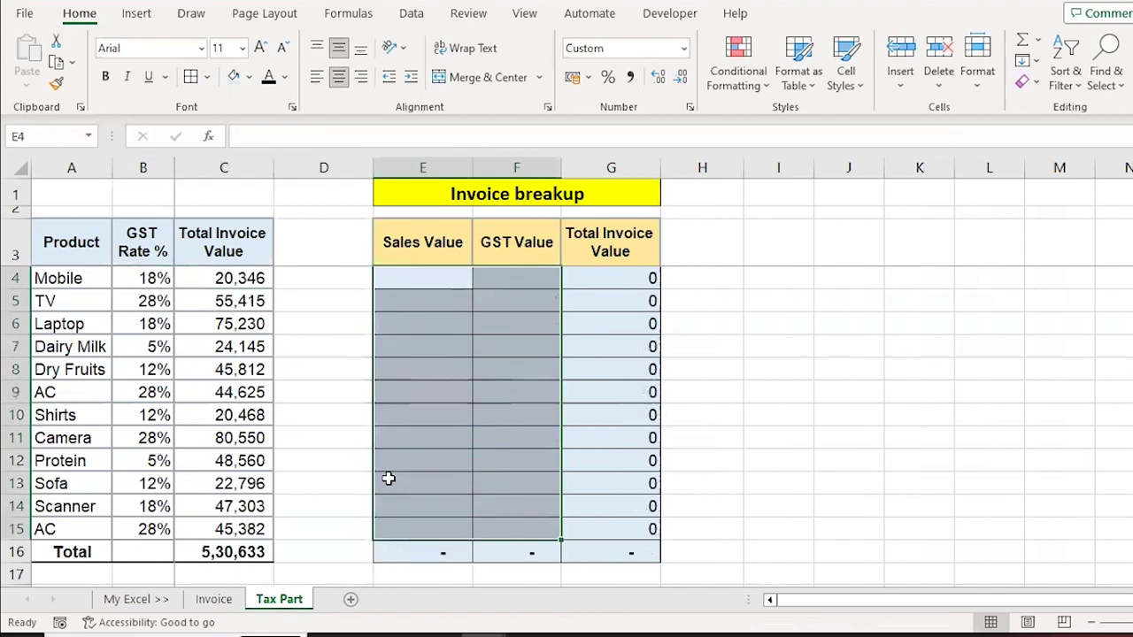
pyautogui.hotkey('shift', 'BackSpace')
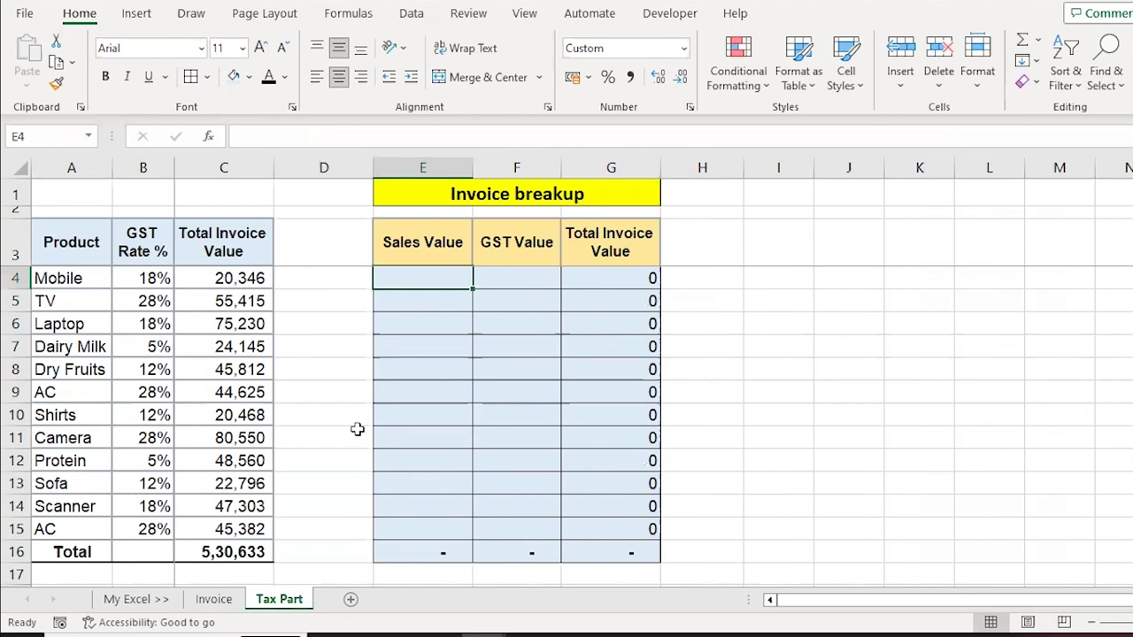
# - Enter =C4/(1+B4) in E4 to compute the Mobile sales value
pyautogui.write('=')
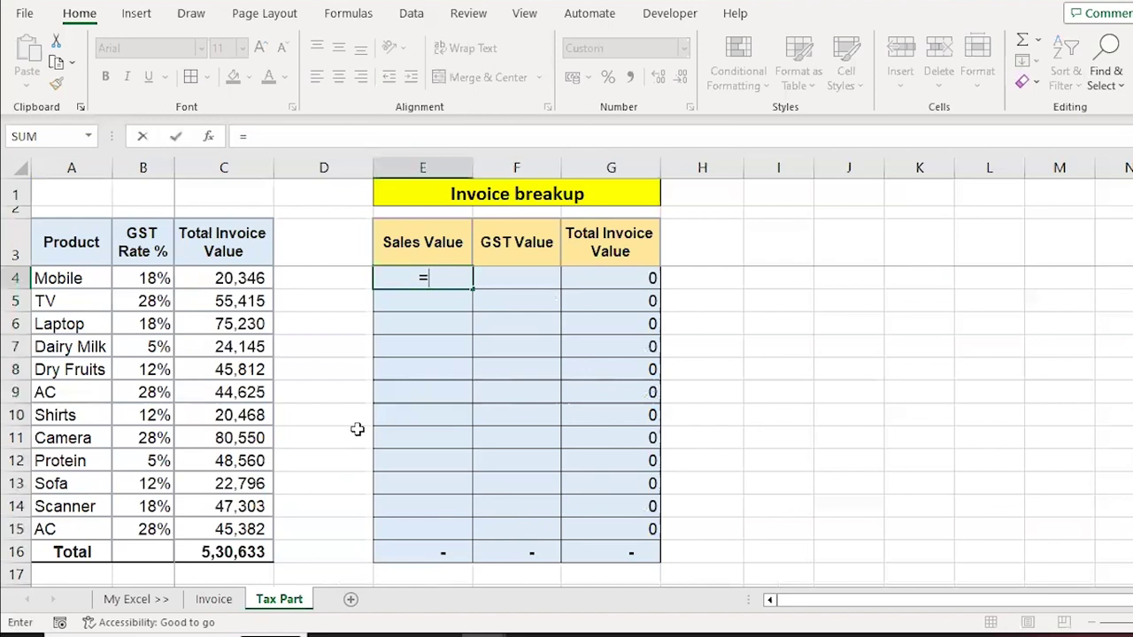
pyautogui.press('Left')
pyautogui.press('Left')
pyautogui.write('/(')
pyautogui.press('Left')
pyautogui.press('Left')
pyautogui.press('Left')
pyautogui.write('+')
pyautogui.press('BackSpace')
pyautogui.press('BackSpace')
pyautogui.press('BackSpace')
pyautogui.write('1+')
pyautogui.press('Left')
pyautogui.press('Left')
pyautogui.press('Left')
pyautogui.press('Left')
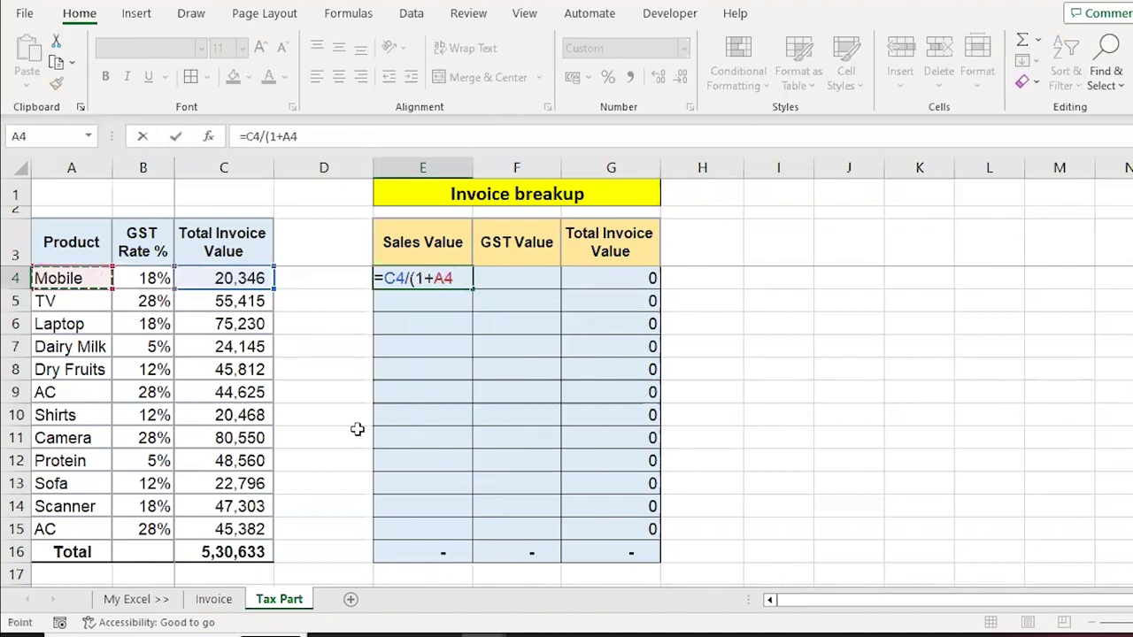
pyautogui.press('Right')
pyautogui.write(')')
pyautogui.hotkey('ctrl', 'Return')
# - Copy the E4 formula down the Sales Value column to E15, totalling 4,46,400
pyautogui.hotkey('ctrl', 'c')
pyautogui.hotkey('shift', 'Down')
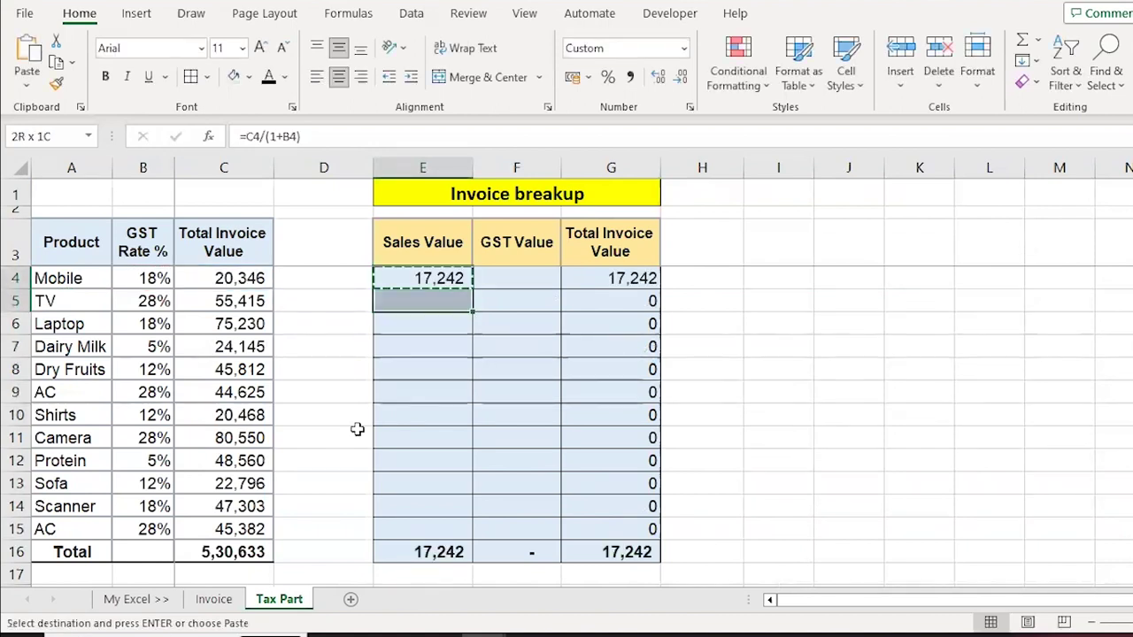
pyautogui.hotkey('shift', 'Down')
pyautogui.hotkey('shift', 'Down')
pyautogui.hotkey('shift', 'Down')
pyautogui.hotkey('shift', 'Down')
pyautogui.hotkey('shift', 'Down')
pyautogui.press('Return')
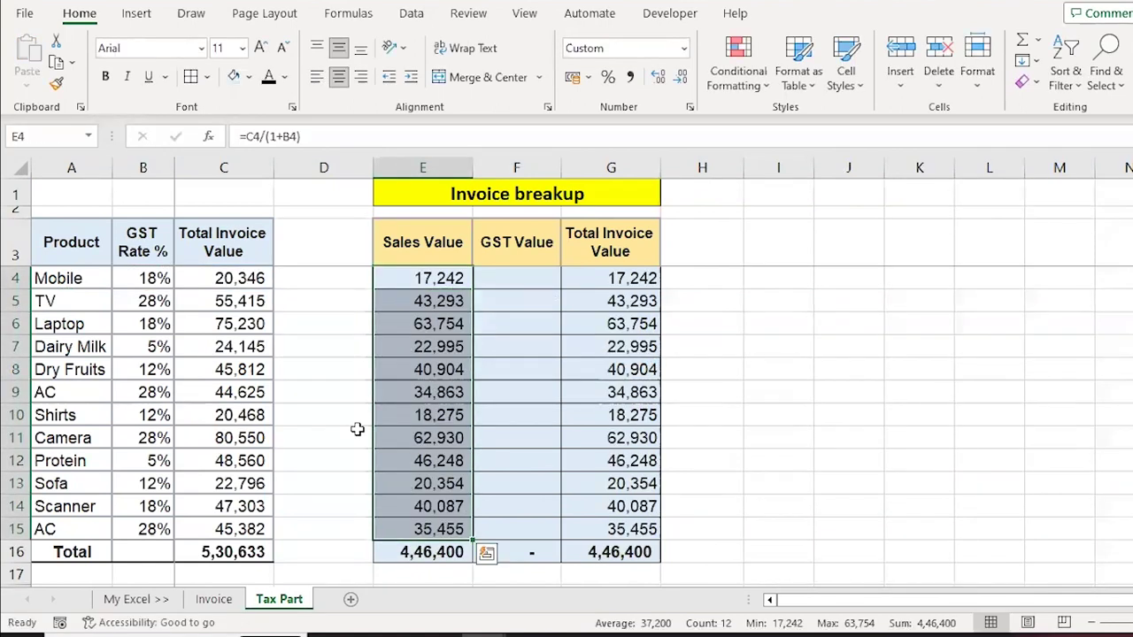
pyautogui.press('Down')
pyautogui.press('Up')
pyautogui.press('Right')
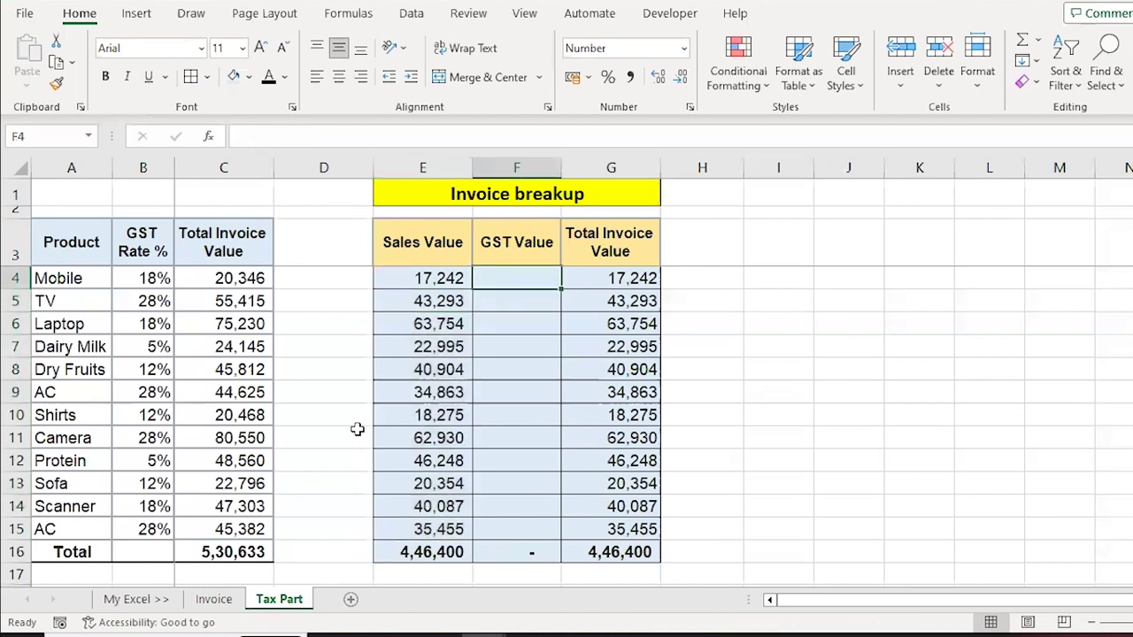
# - Enter =C4*B4/(1+B4) in F4 for the Mobile GST value
pyautogui.write('=')
pyautogui.press('Left')
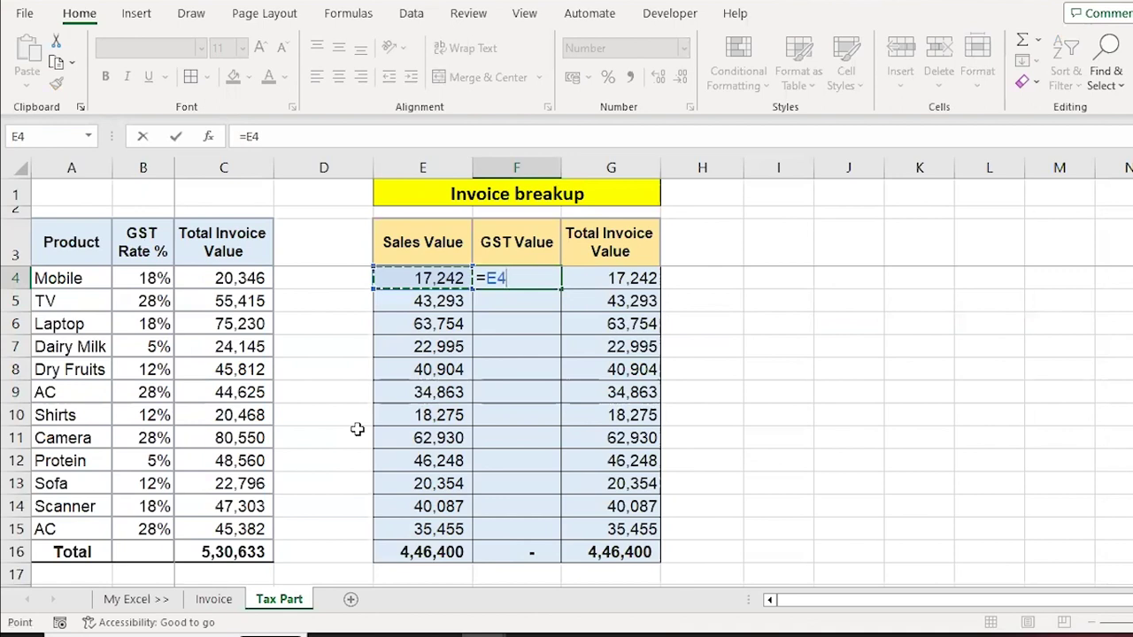
pyautogui.press('Left')
pyautogui.press('Left')
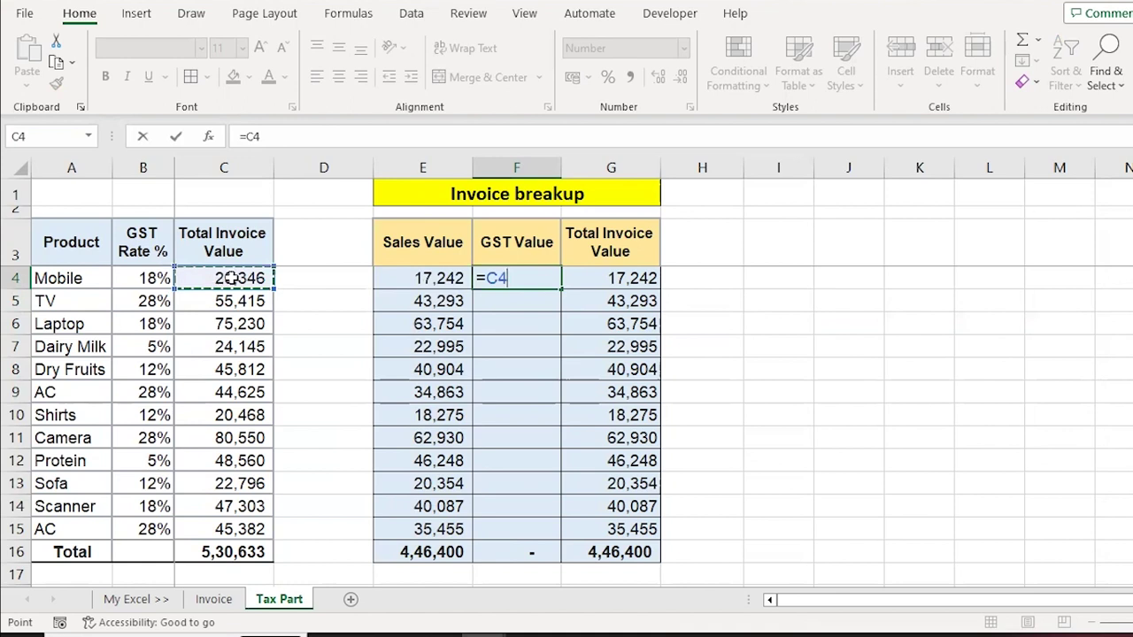
pyautogui.write('*')
pyautogui.press('Left')
pyautogui.press('Left')
pyautogui.press('Left')
pyautogui.press('Left')
pyautogui.write('/')
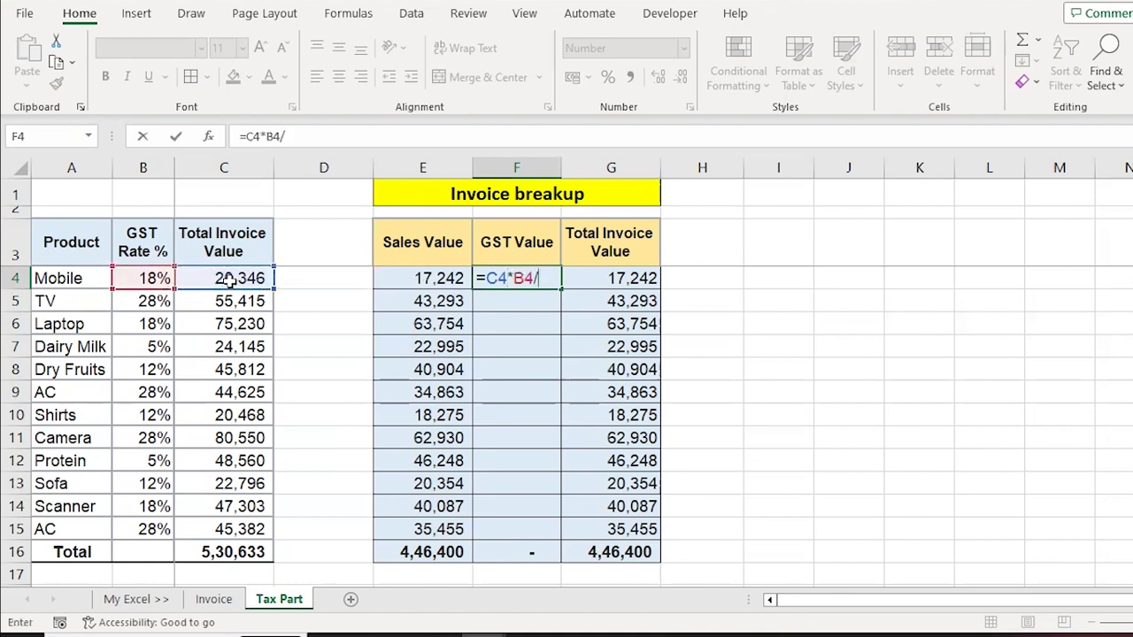
pyautogui.write('(1+')
pyautogui.press('Left')
pyautogui.press('Left')
pyautogui.press('Left')
pyautogui.press('Left')
pyautogui.write(')')
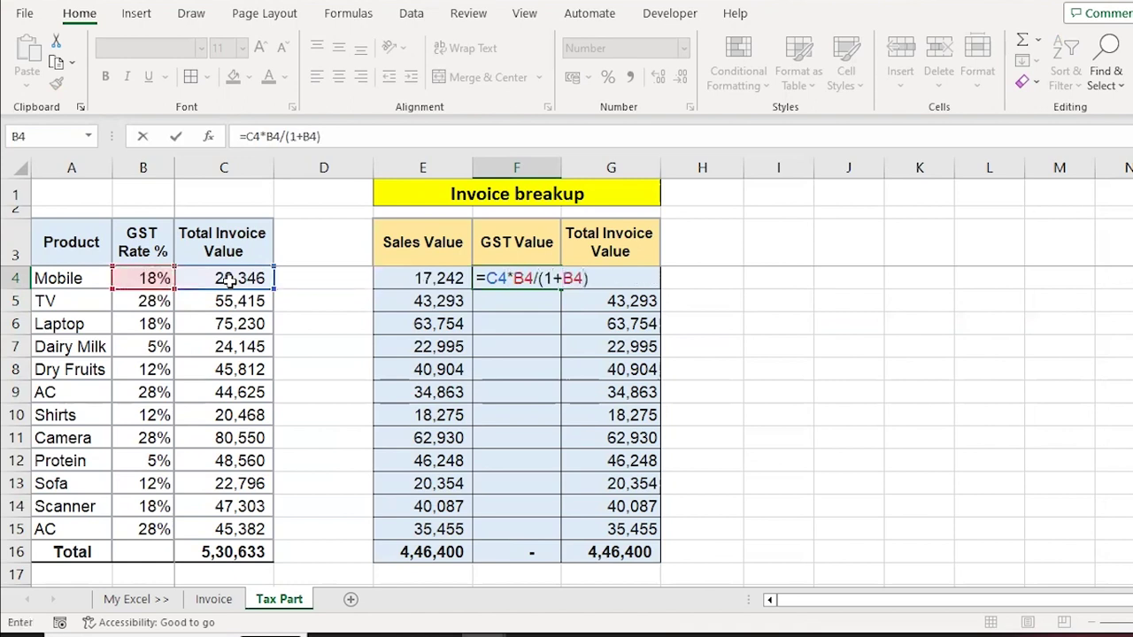
pyautogui.hotkey('ctrl', 'Return')
# - Copy the F4 formula down the GST Value column to F15, totalling 84,233
pyautogui.hotkey('ctrl', 'c')
pyautogui.hotkey('shift', 'Down')
pyautogui.hotkey('shift', 'Down')
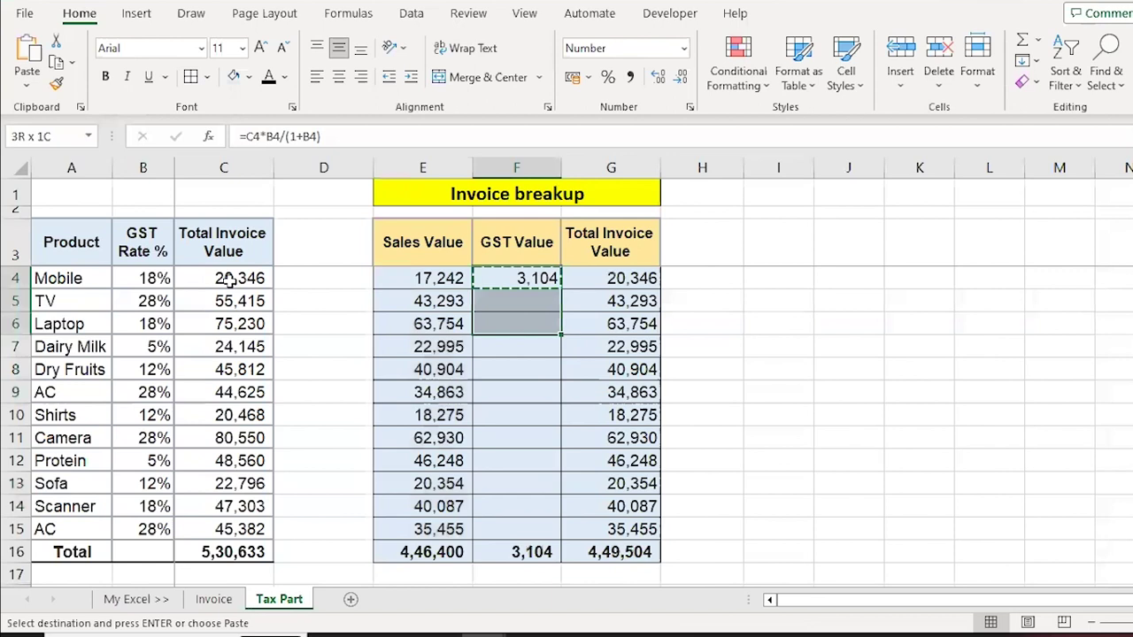
pyautogui.hotkey('shift', 'Down')
pyautogui.hotkey('shift', 'Down')
pyautogui.hotkey('shift', 'Down')
pyautogui.hotkey('shift', 'Down')
pyautogui.hotkey('shift', 'Down')
pyautogui.hotkey('shift', 'Down')
pyautogui.hotkey('shift', 'Down')
pyautogui.hotkey('shift', 'Down')
pyautogui.press('Return')
pyautogui.press('Left')
# - Copy the G4 Total Invoice Value formula down G4:G15, totalling 5,30,633
pyautogui.press('Right')
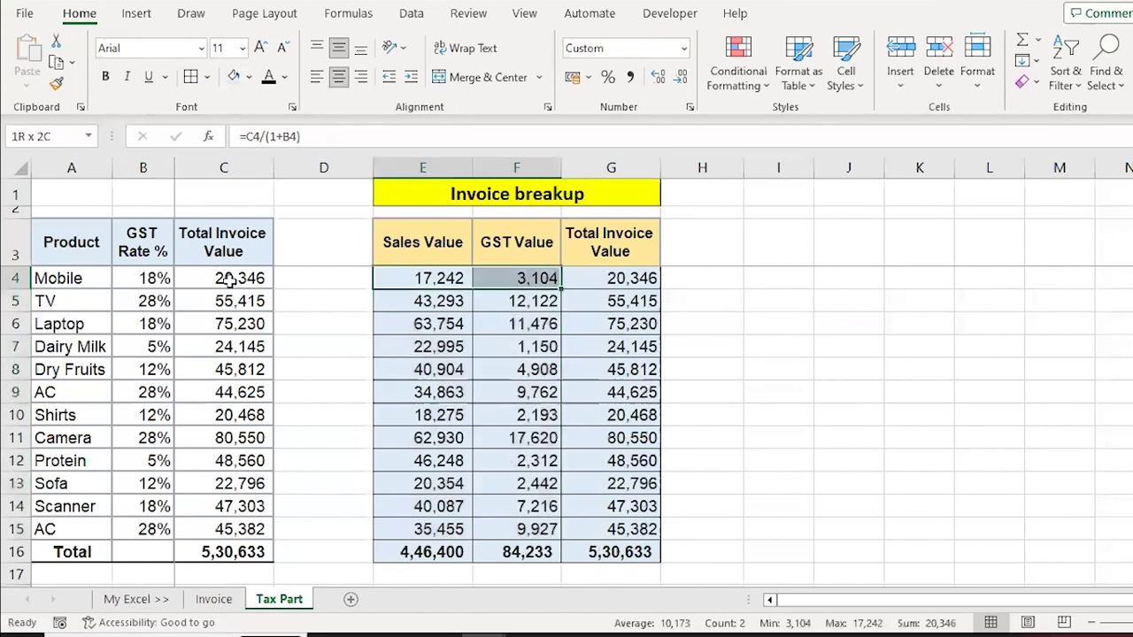
pyautogui.press('Right')
pyautogui.press('F2')
pyautogui.press('Escape')
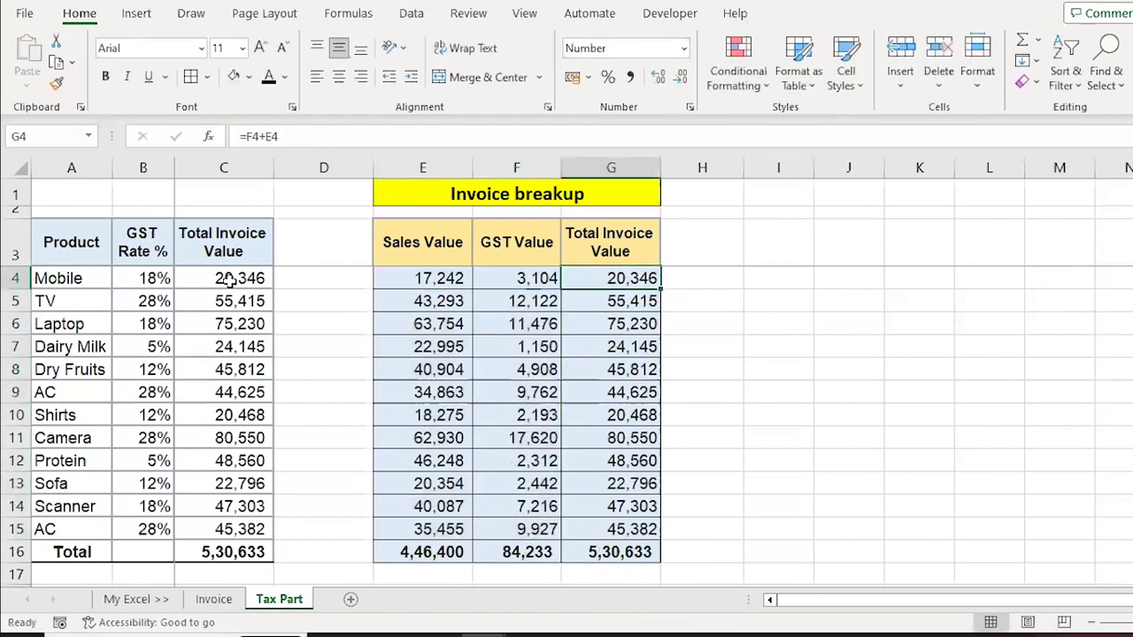
pyautogui.hotkey('ctrl', 'c')
pyautogui.hotkey('shift', 'Down')
pyautogui.hotkey('shift', 'Down')
pyautogui.hotkey('shift', 'Down')
pyautogui.hotkey('ctrl', 'v')
pyautogui.press('Down')
pyautogui.press('Up')
pyautogui.click(212, 278)
pyautogui.hotkey('ctrl', 'shift', 'Down')
pyautogui.hotkey('ctrl', 'shift', 'Up')
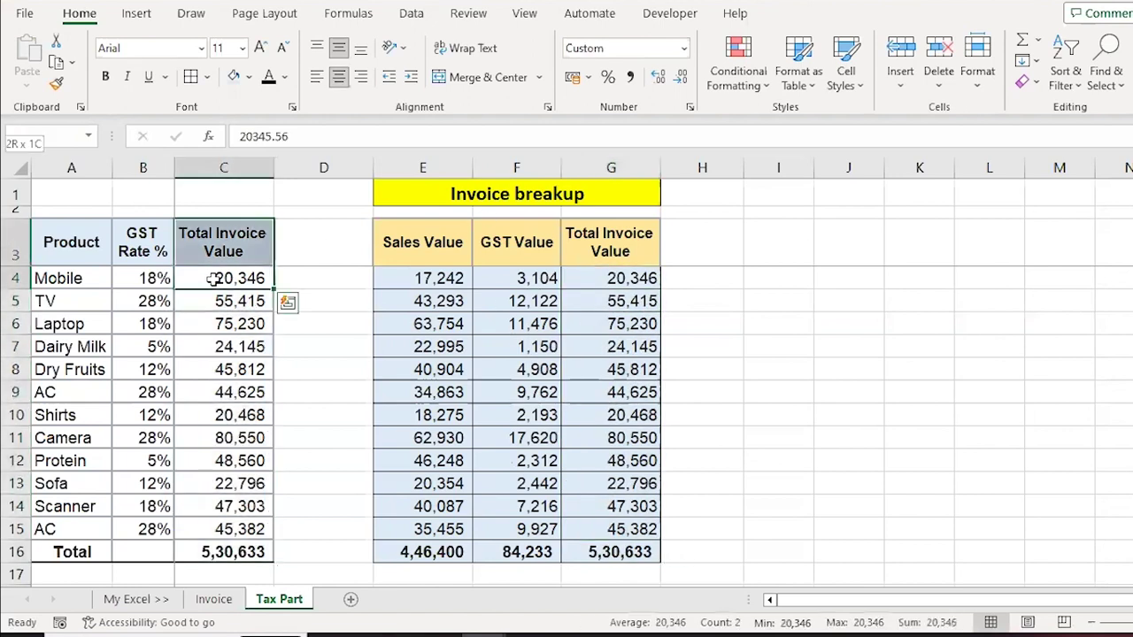
pyautogui.press('Right')
pyautogui.press('Right')
pyautogui.hotkey('shift', 'Right')
pyautogui.press('Right')
pyautogui.press('Right')
pyautogui.hotkey('ctrl', 'shift', 'Down')
pyautogui.hotkey('ctrl', 'Down')
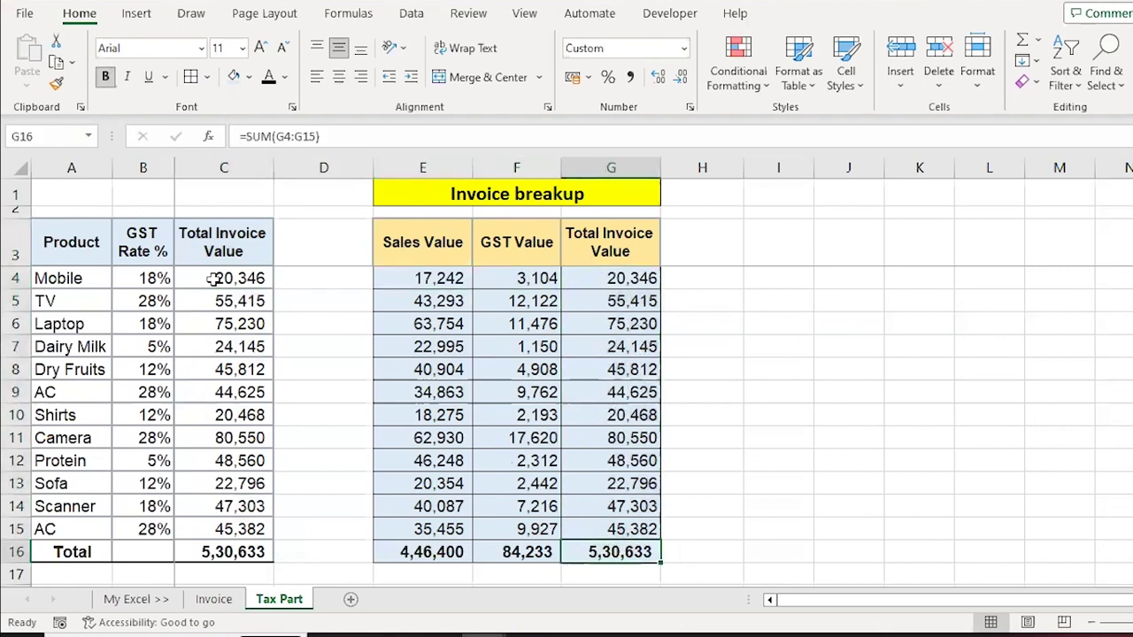